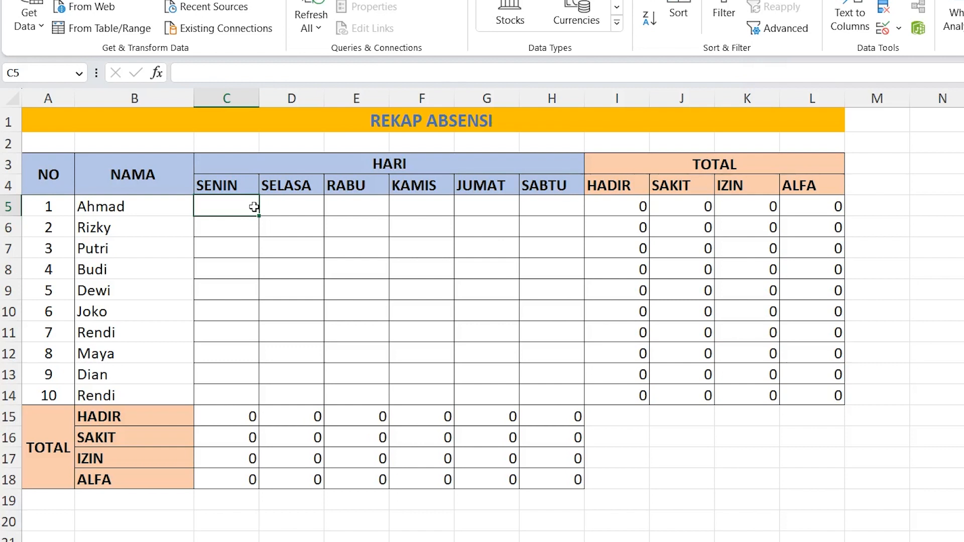
# Enter HADIR under SENIN in cell C5 and check the HADIR total formulas in I5 and C15.
pyautogui.write('HADIR')
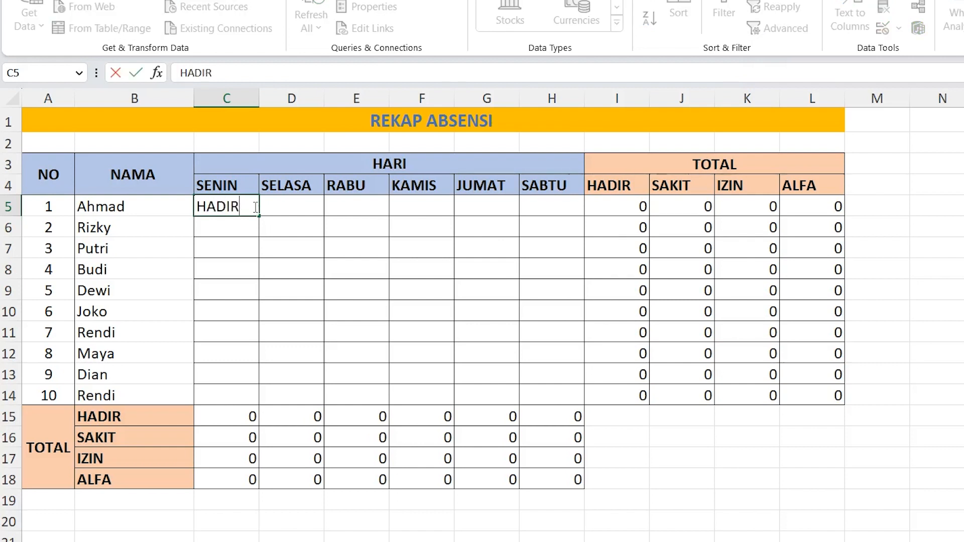
pyautogui.press('Return')
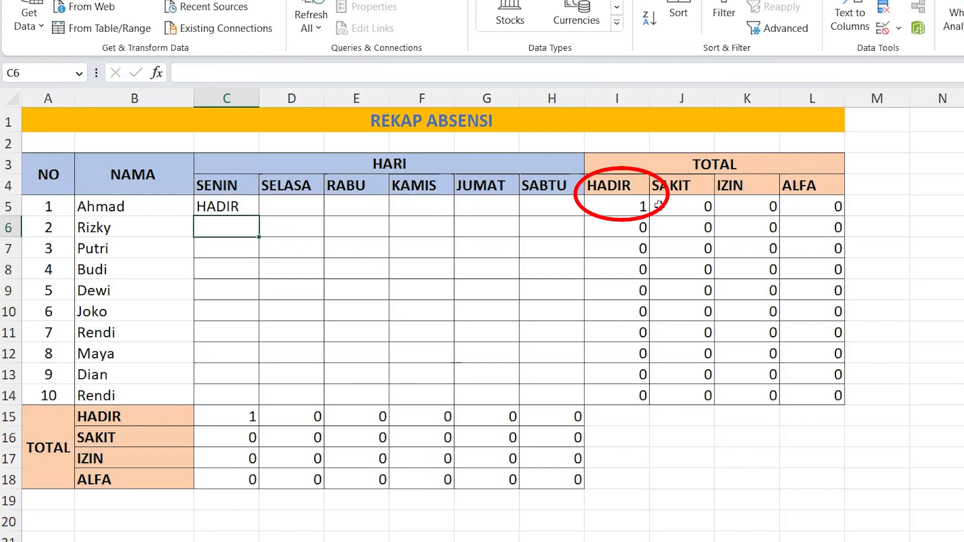
pyautogui.click(614, 207)
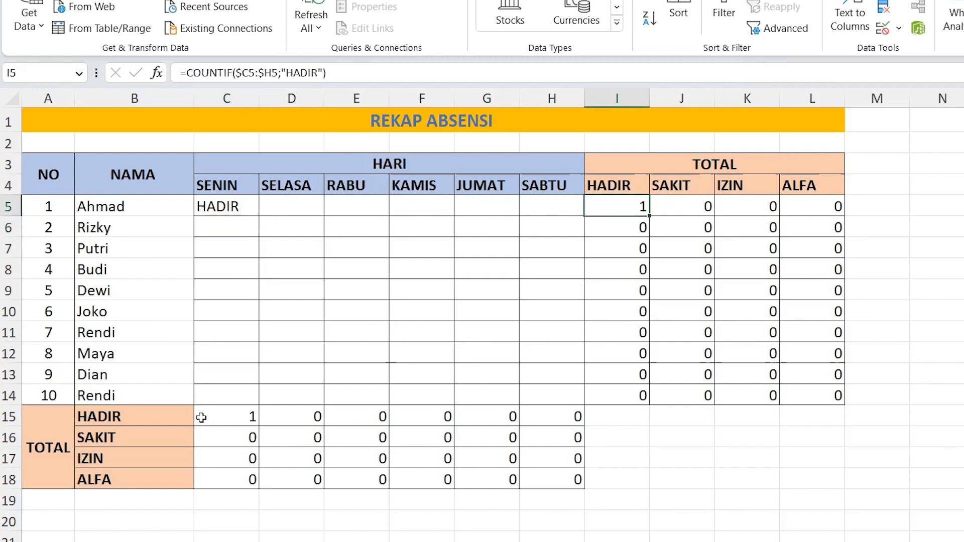
pyautogui.click(219, 417)
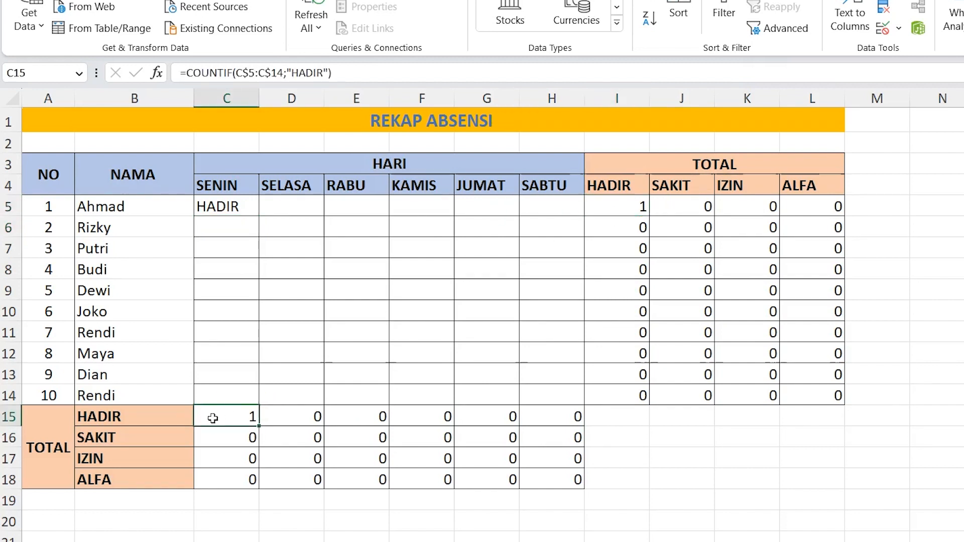
# Enter HADIR under SELASA in cell D5 and check the HADIR totals for row 5 and for both days.
pyautogui.click(303, 210)
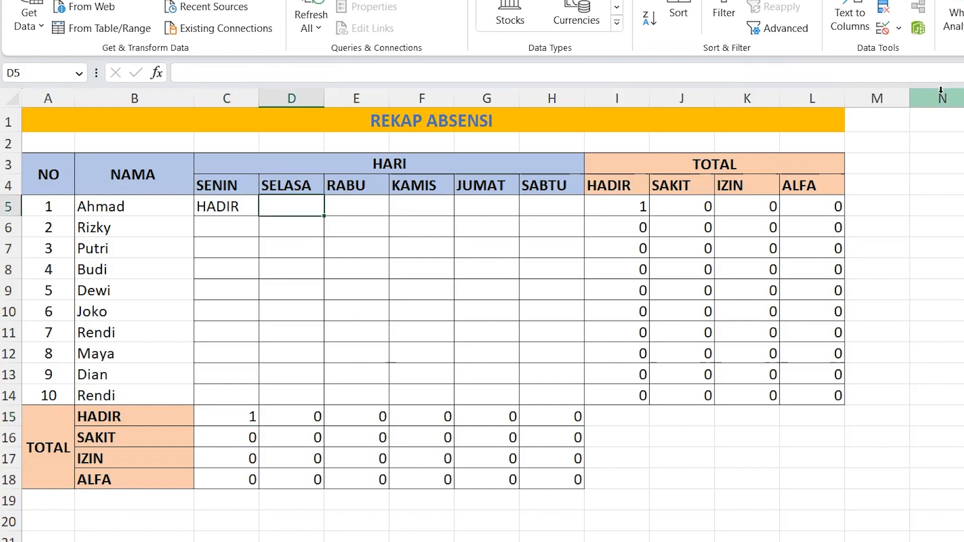
pyautogui.write('HADIR')
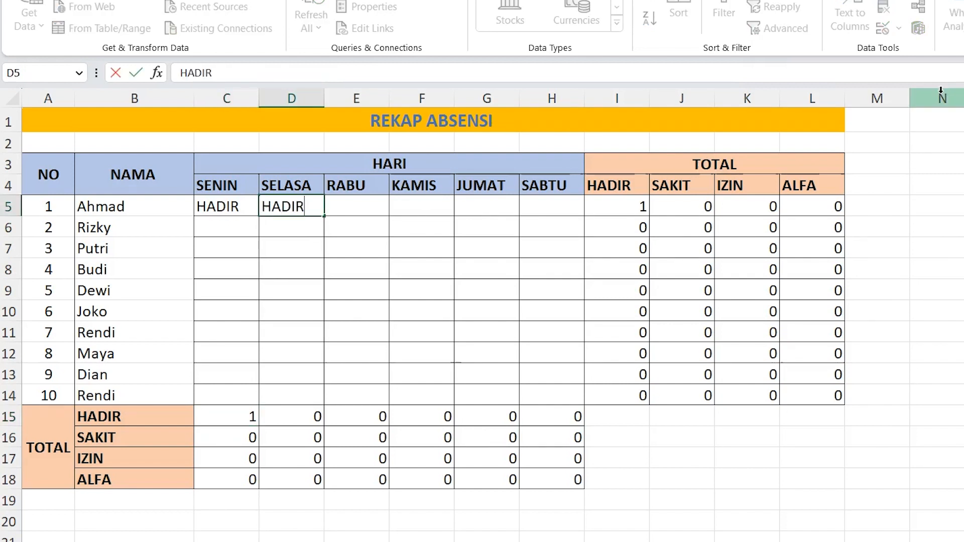
pyautogui.press('Return')
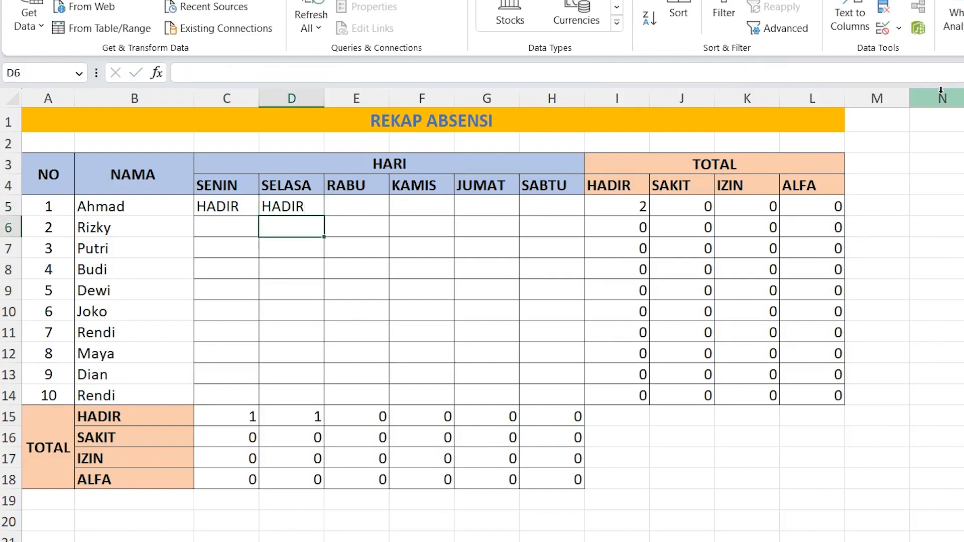
pyautogui.click(614, 208)
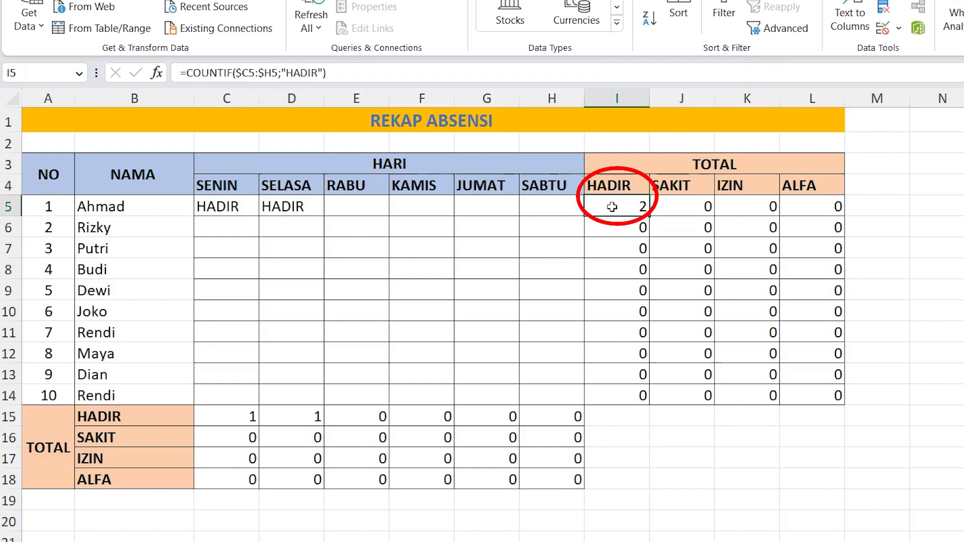
pyautogui.click(288, 421)
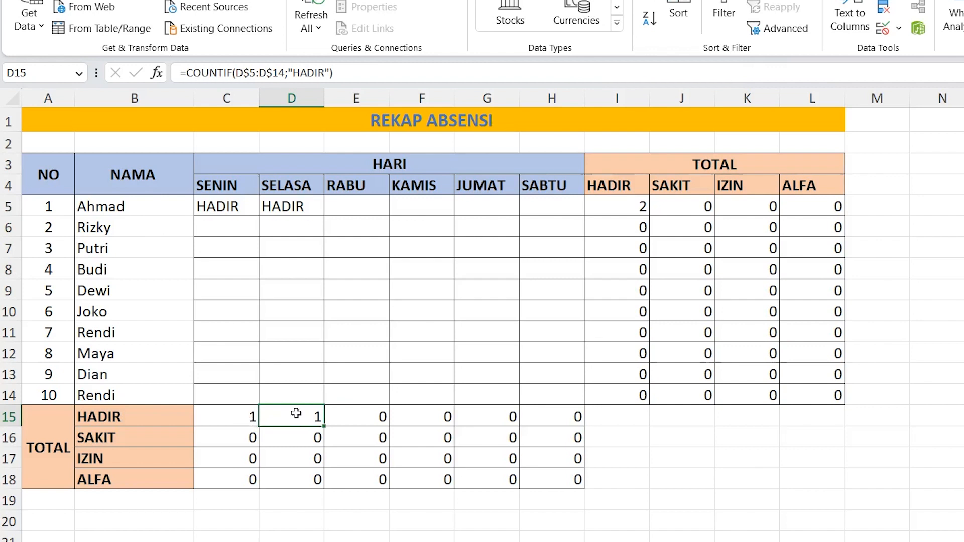
pyautogui.click(252, 415)
pyautogui.click(299, 414)
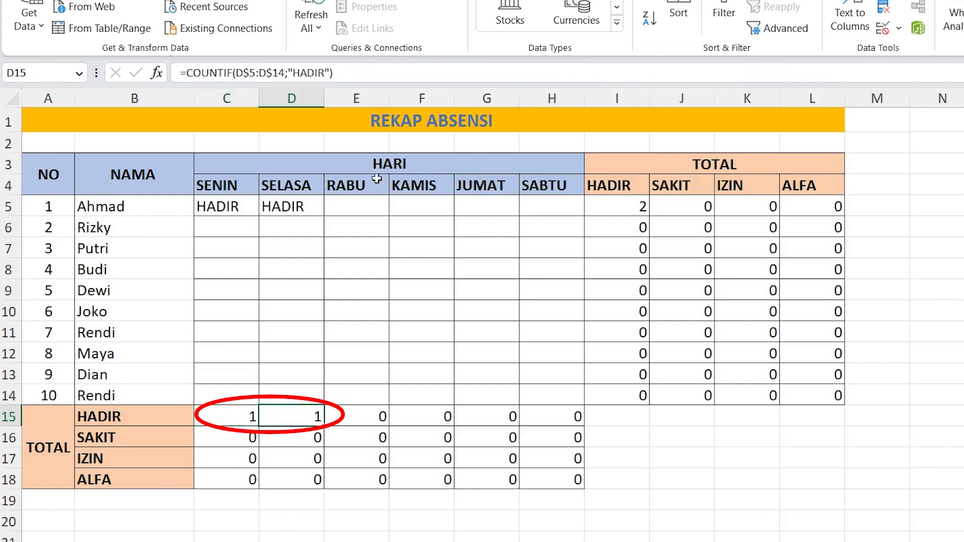
# Enter SAKIT under RABU in cell E5 and check the SAKIT totals in J5 and E16.
pyautogui.click(354, 208)
pyautogui.write('SAKIT')
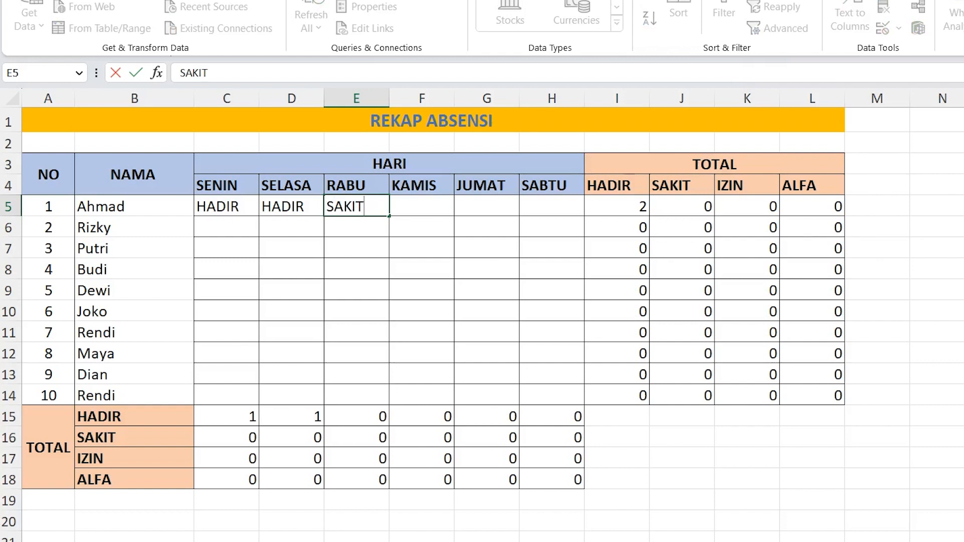
pyautogui.press('Return')
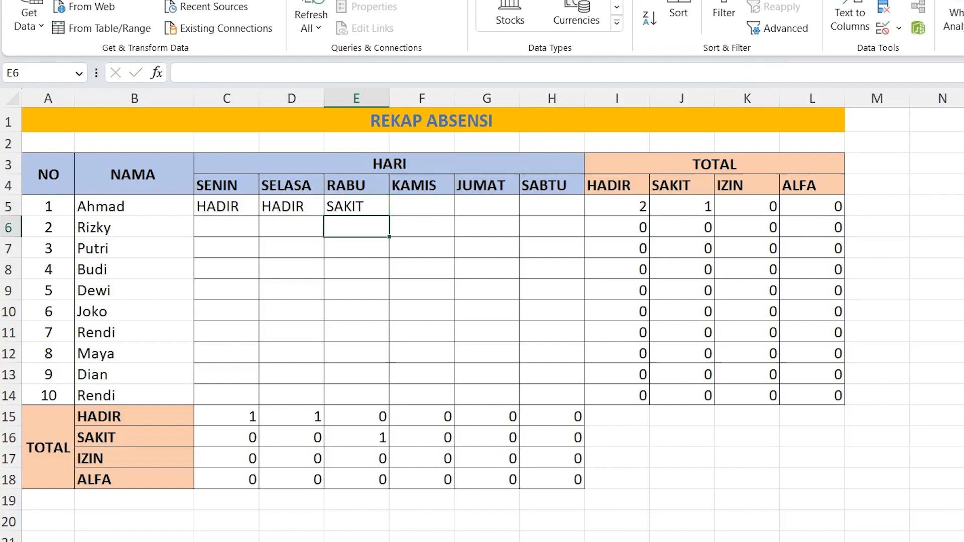
pyautogui.click(691, 205)
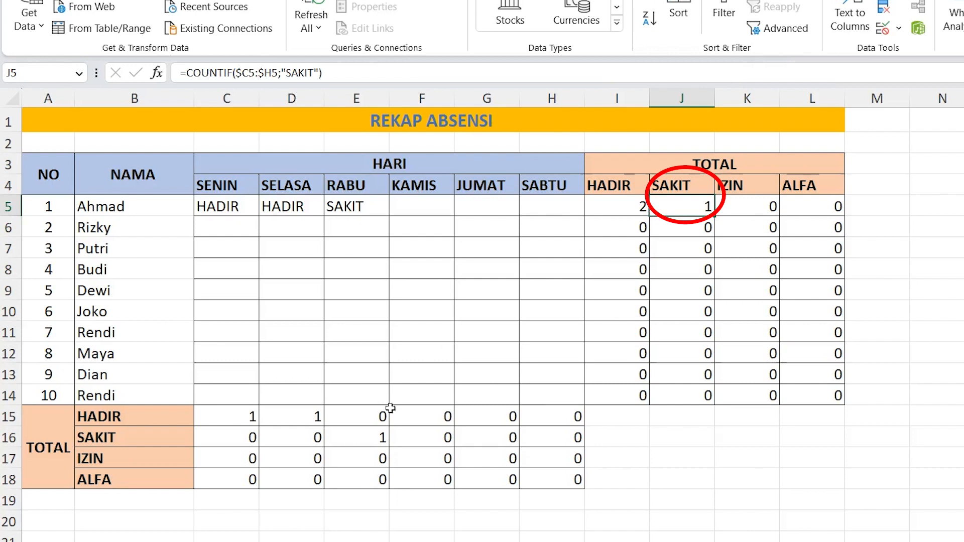
pyautogui.click(350, 442)
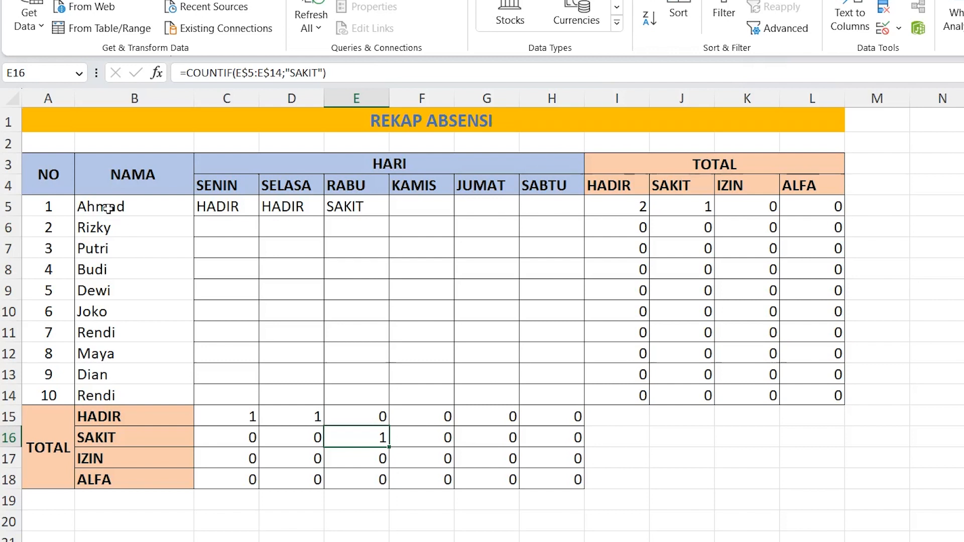
# Examine the first student's attendance in row 5, the row totals up to ALFA, and the daily totals for SENIN and SELASA.
pyautogui.click(136, 207)
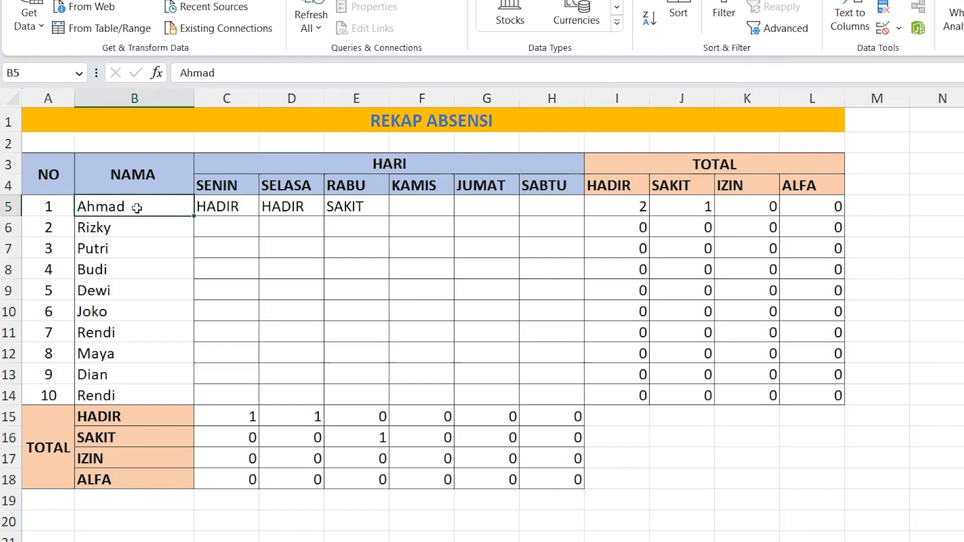
pyautogui.click(206, 209)
pyautogui.click(566, 206)
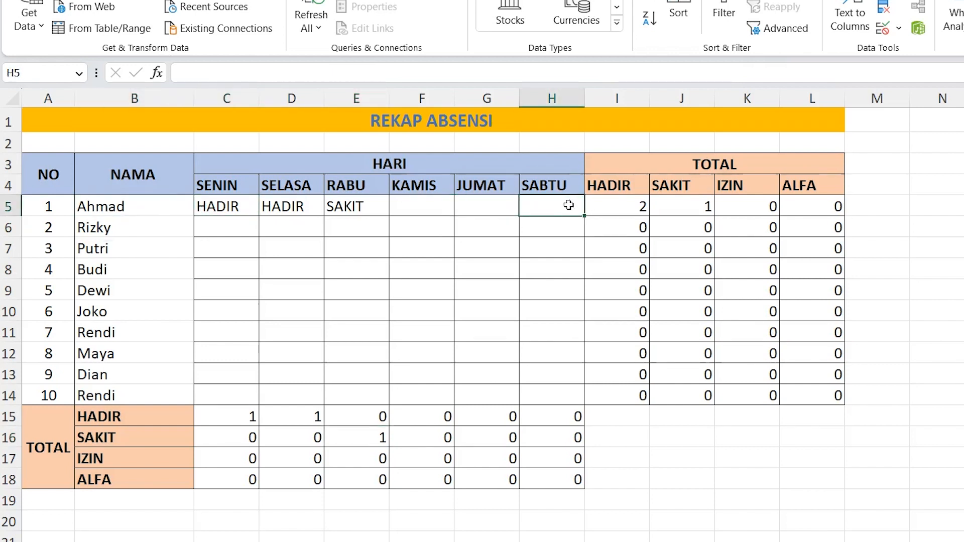
pyautogui.click(607, 209)
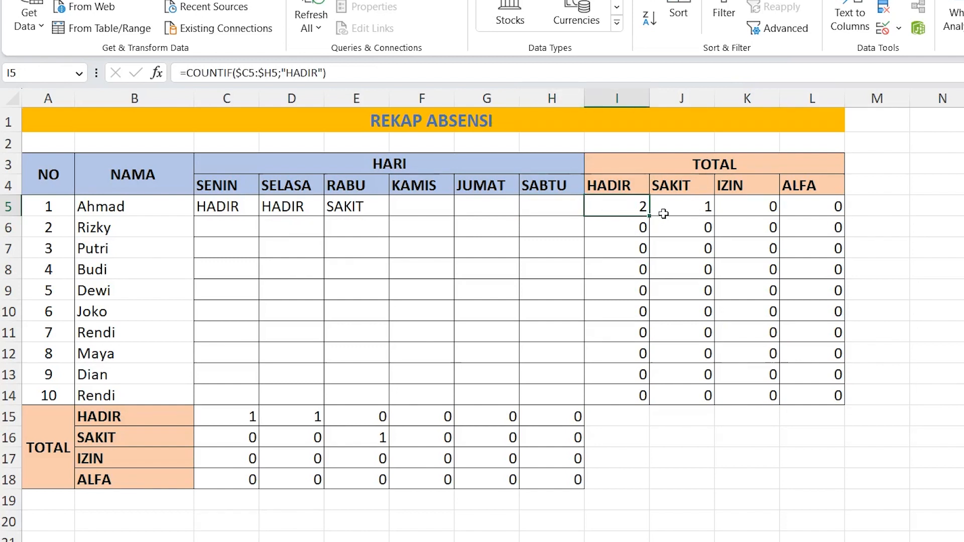
pyautogui.click(818, 212)
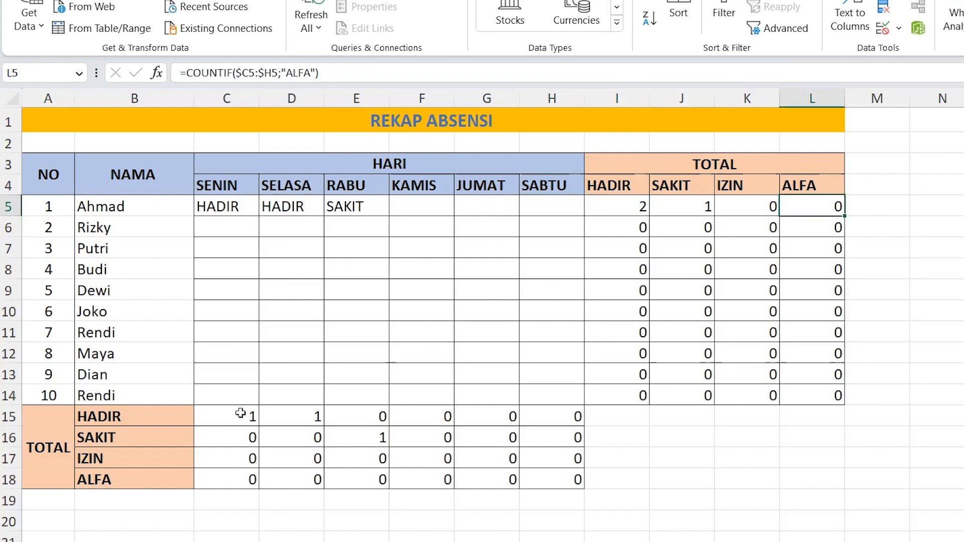
pyautogui.click(229, 415)
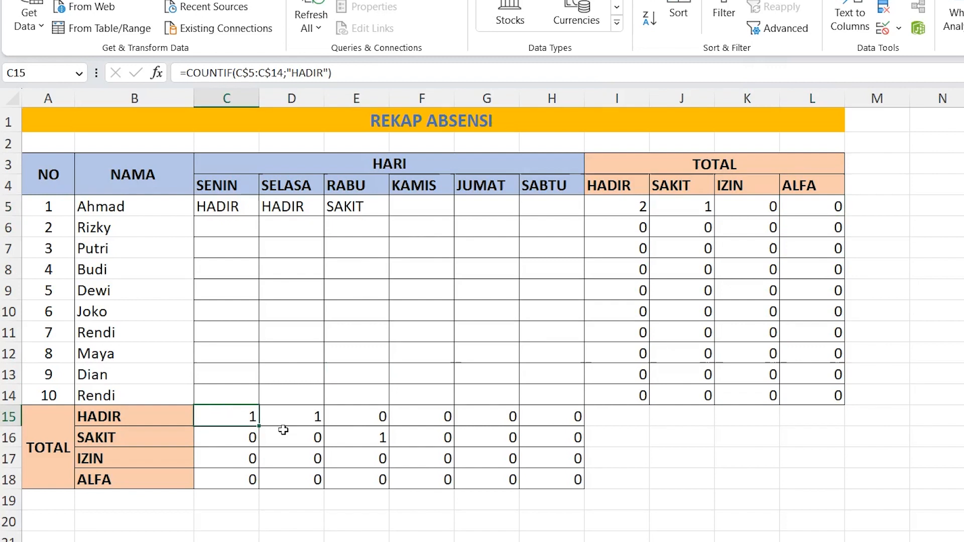
pyautogui.click(298, 421)
pyautogui.click(223, 420)
pyautogui.click(236, 480)
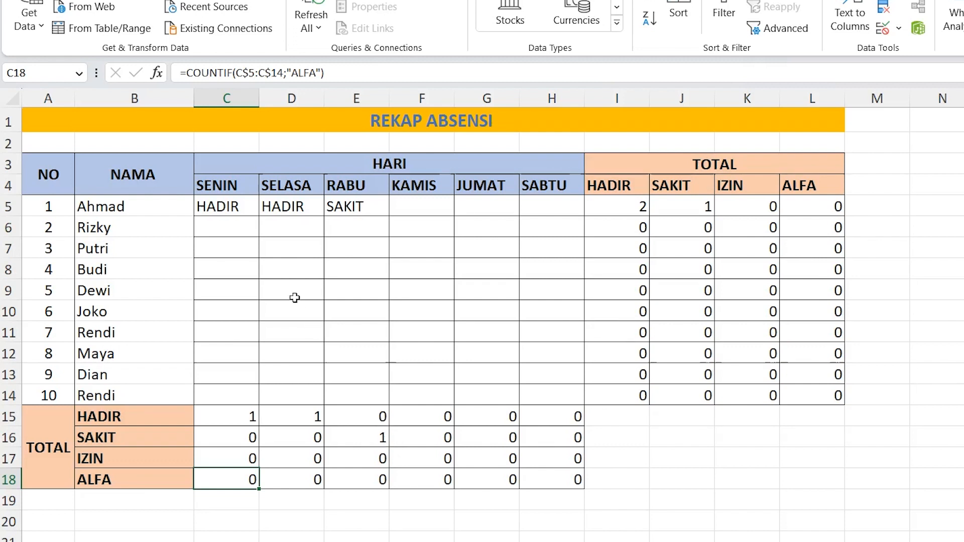
# Clear the sample attendance in C5:E5 and the total formulas in I5:L14 and C15:H18.
pyautogui.moveTo(201, 207); pyautogui.dragTo(358, 197)
pyautogui.press('Delete')
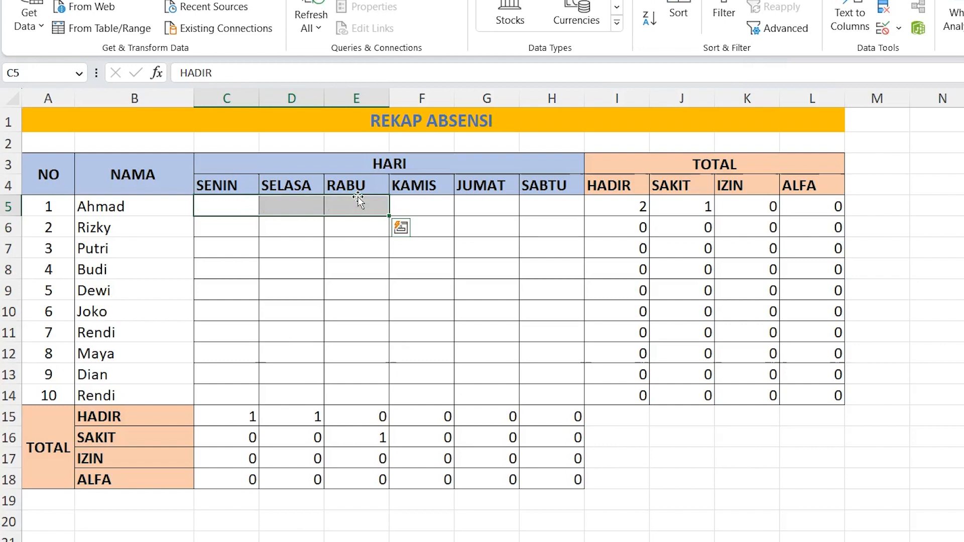
pyautogui.moveTo(630, 203); pyautogui.dragTo(810, 404)
pyautogui.press('Delete')
pyautogui.moveTo(220, 424); pyautogui.dragTo(568, 473)
pyautogui.press('Delete')
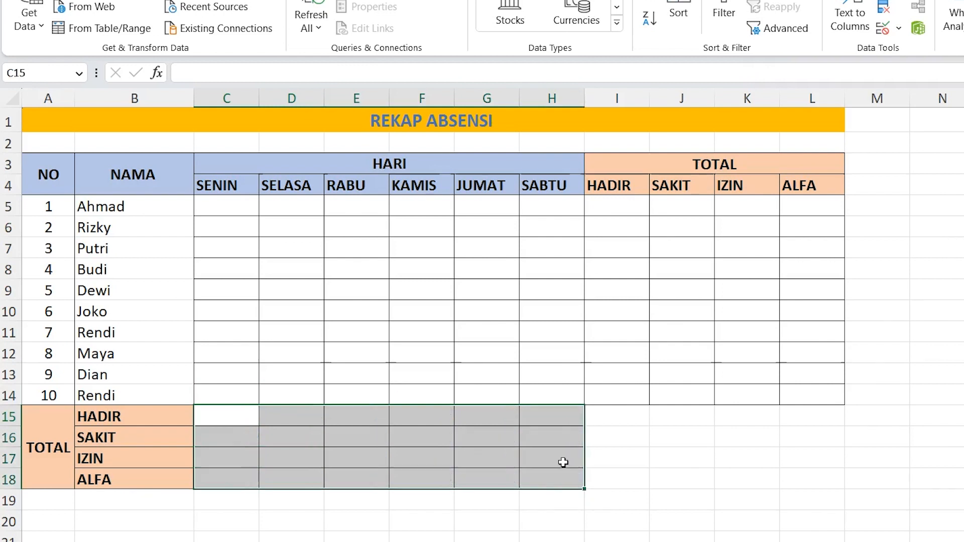
# Enter =COUNTIF($C5:$H5;"HADIR") in cell I5, with only the columns of the range locked.
pyautogui.click(614, 207)
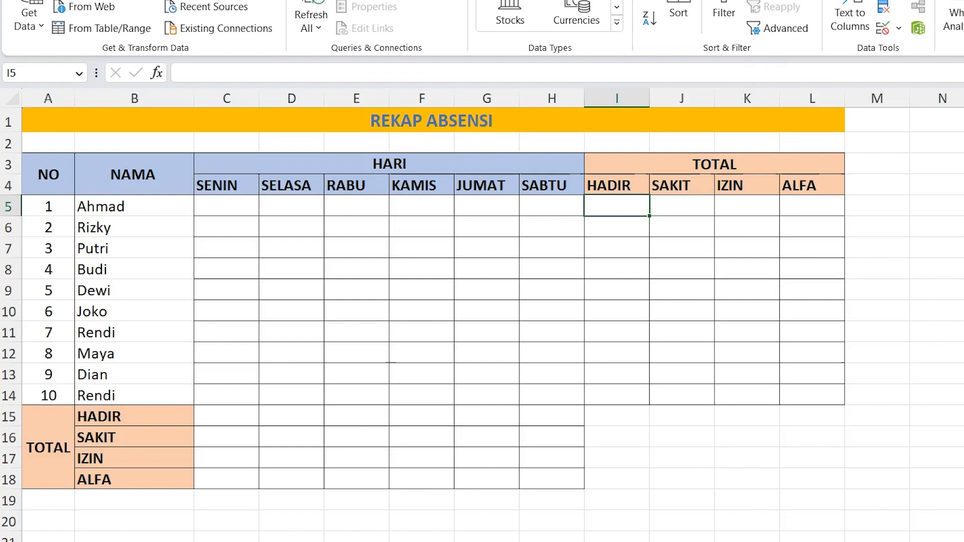
pyautogui.write('=')
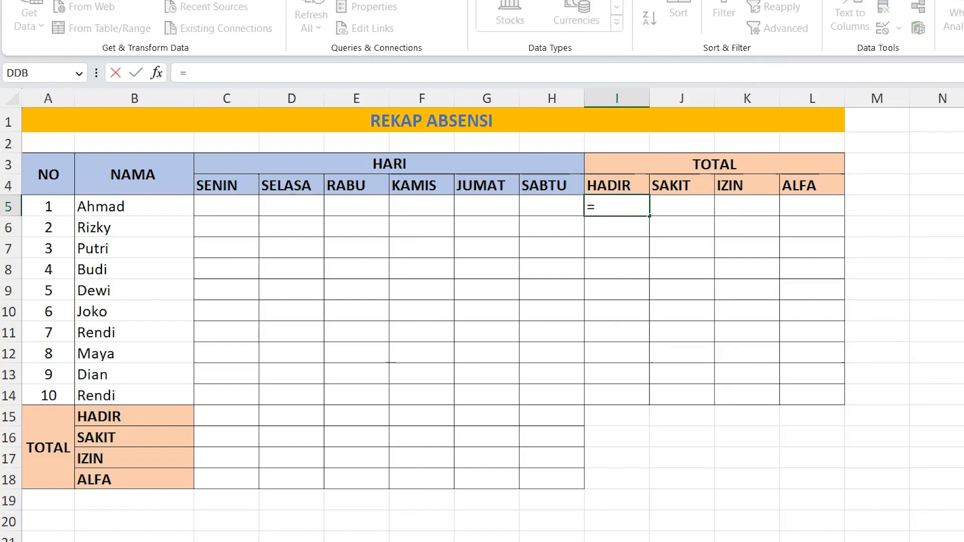
pyautogui.write('COUNTIF')
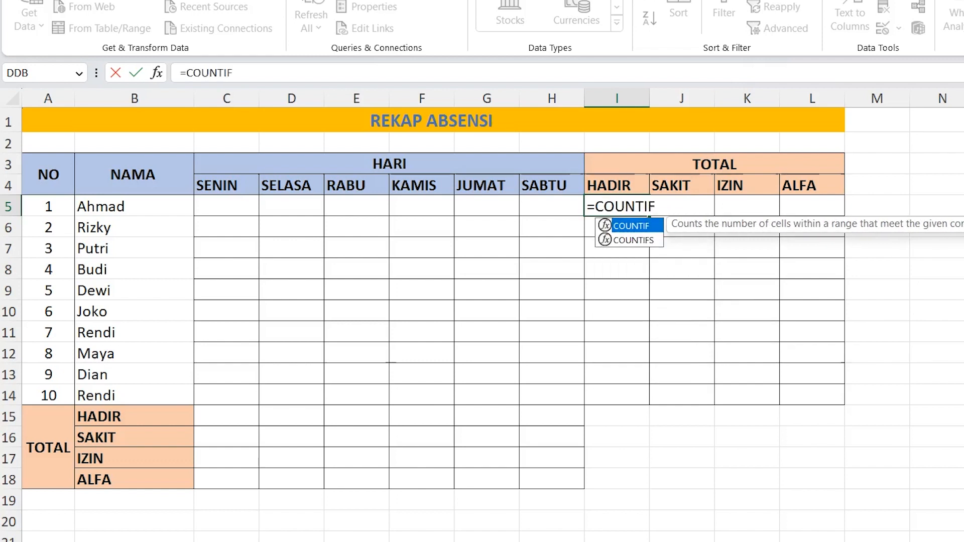
pyautogui.write('(')
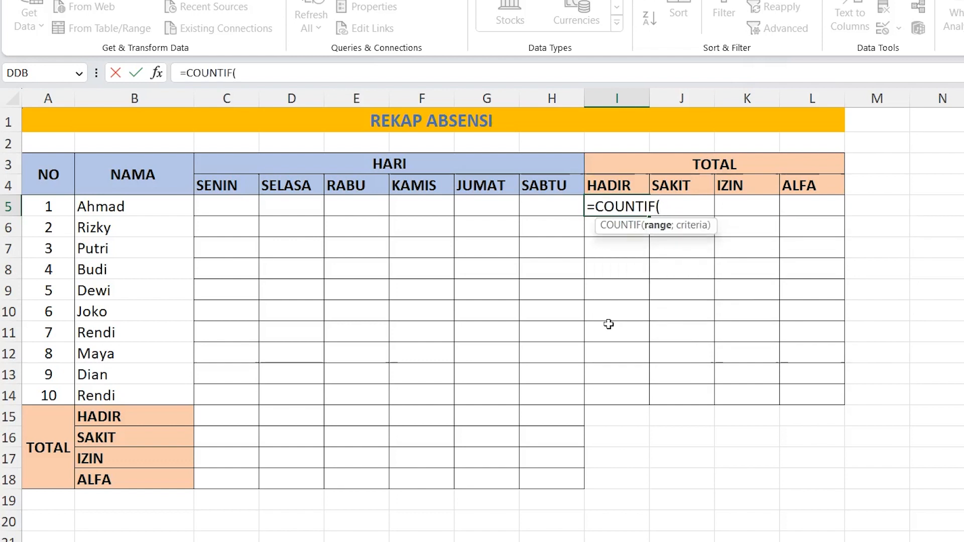
pyautogui.click(221, 207)
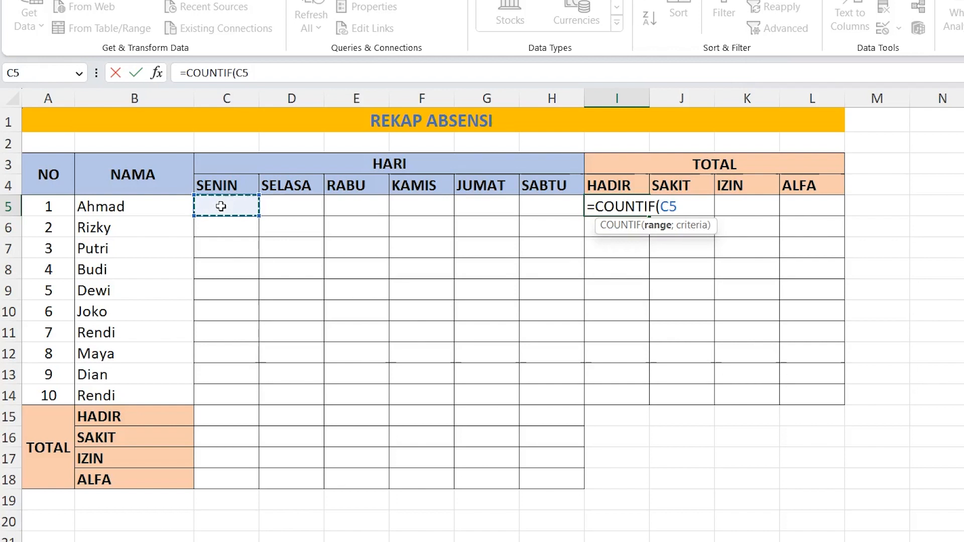
pyautogui.moveTo(275, 203); pyautogui.dragTo(555, 215)
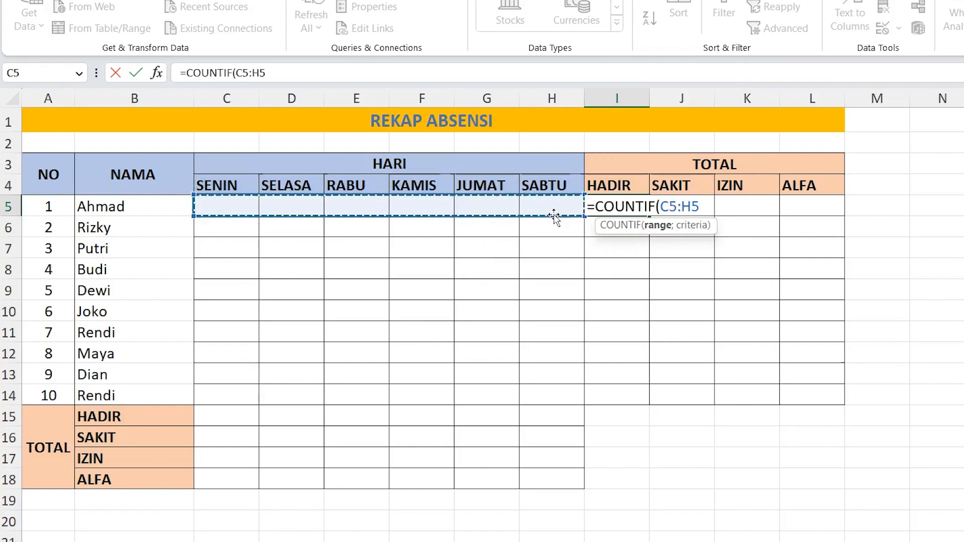
pyautogui.press('F4')
pyautogui.press('F4')
pyautogui.press('F4')
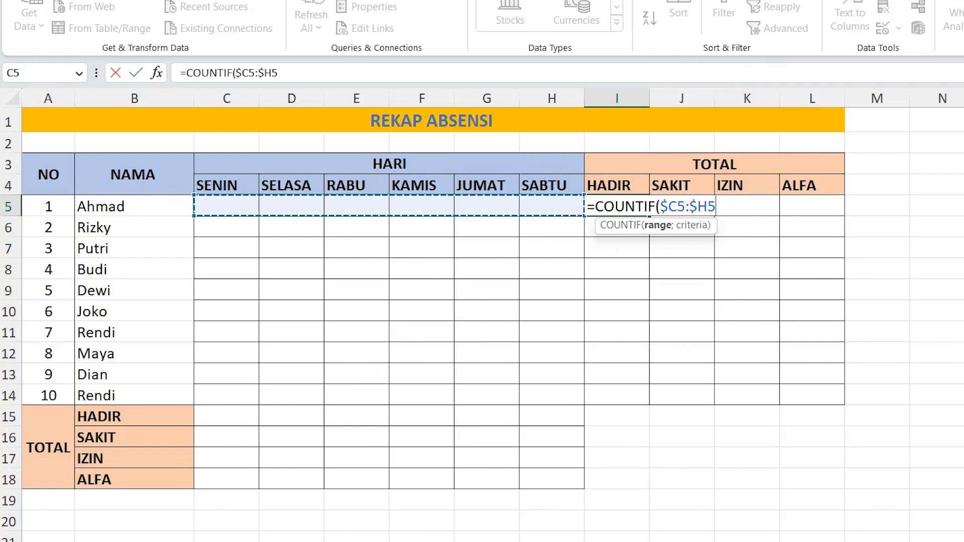
pyautogui.write(';')
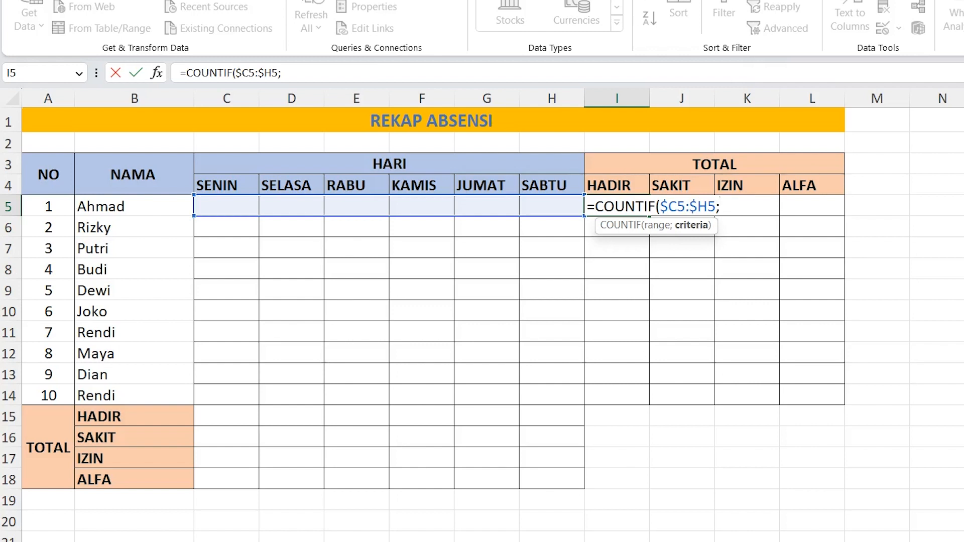
pyautogui.write('"HADIR"')
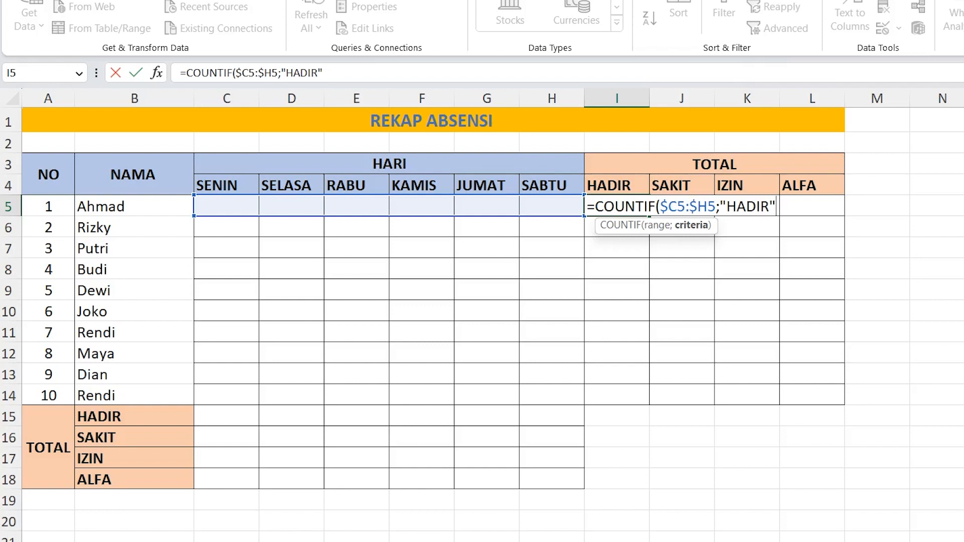
pyautogui.write(')')
pyautogui.press('Return')
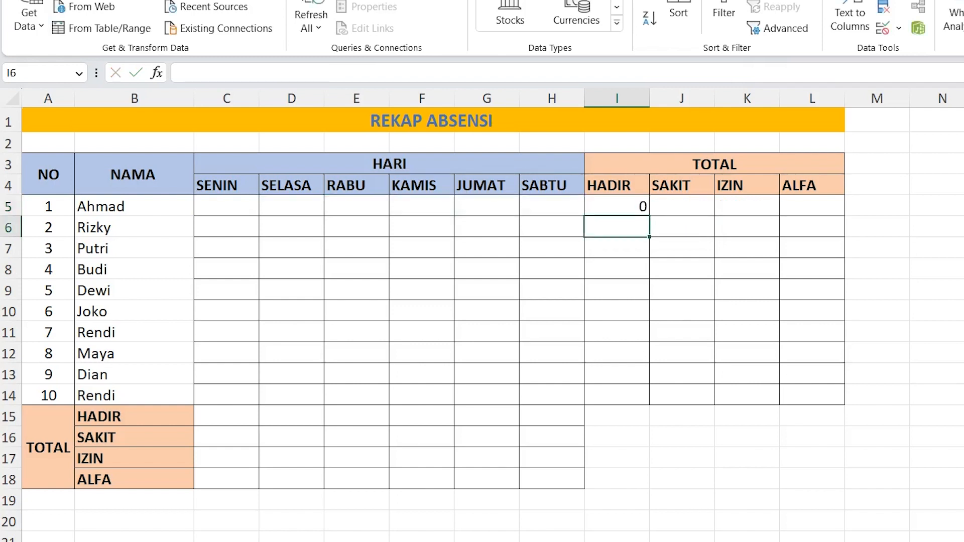
# Fill the COUNTIF formula from I5 down to I14 and across row 5 to L5.
pyautogui.click(613, 201)
pyautogui.moveTo(648, 216); pyautogui.dragTo(630, 408)
pyautogui.click(678, 205)
pyautogui.click(749, 207)
pyautogui.click(813, 206)
pyautogui.click(631, 209)
pyautogui.moveTo(633, 208); pyautogui.dragTo(825, 215)
# Change the COUNTIF criterion in cell J5 to "SAKIT", keeping the range $C5:$H5.
pyautogui.click(681, 203)
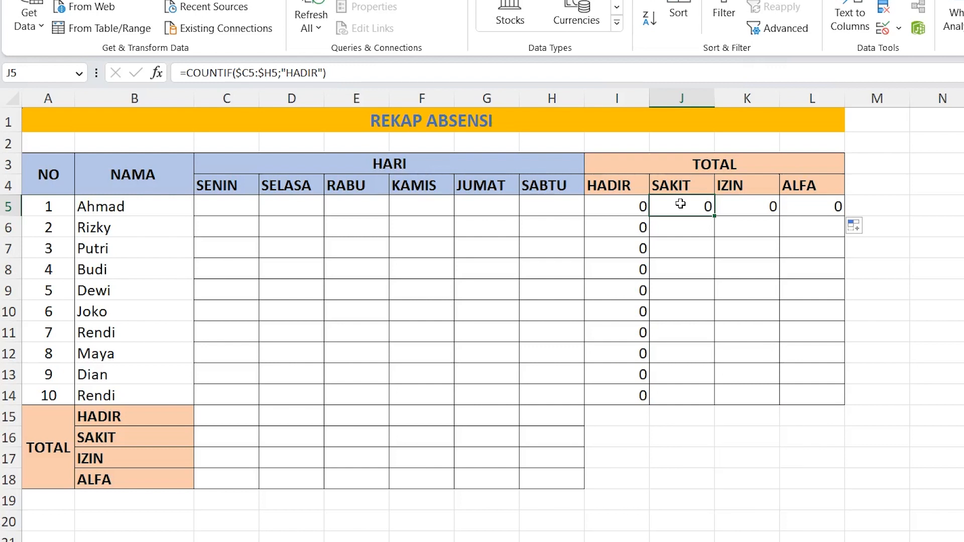
pyautogui.press('F2')
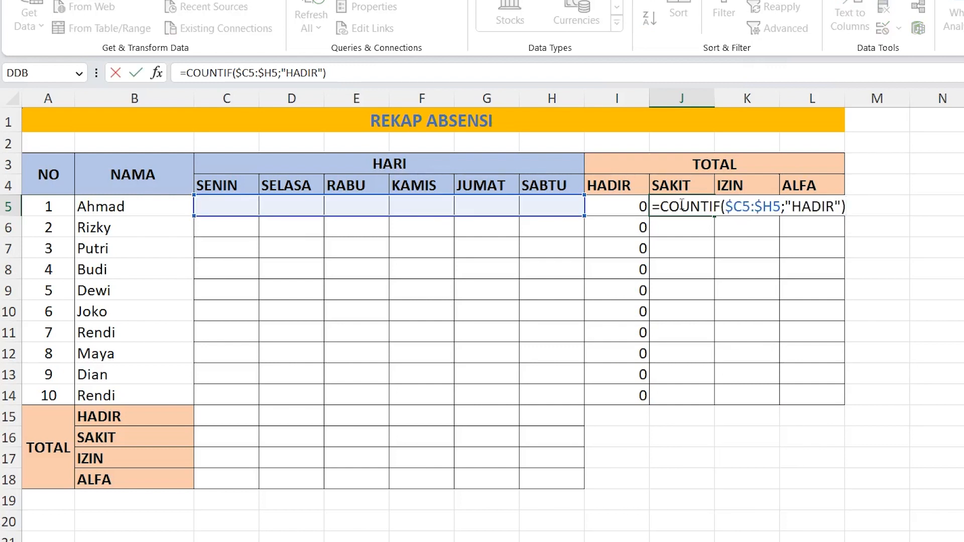
pyautogui.click(836, 207)
pyautogui.press('BackSpace')
pyautogui.press('BackSpace')
pyautogui.press('BackSpace')
pyautogui.press('BackSpace')
pyautogui.press('BackSpace')
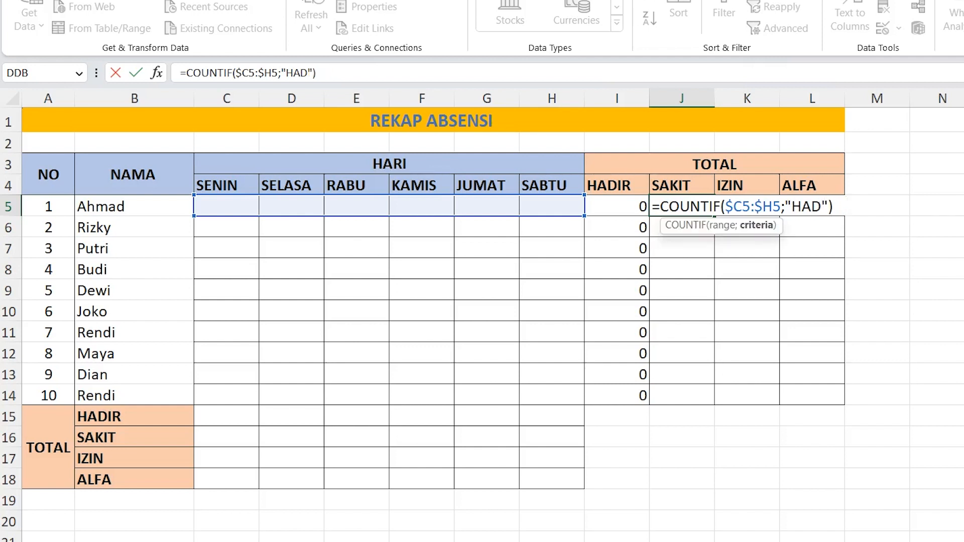
pyautogui.write('SAKIT')
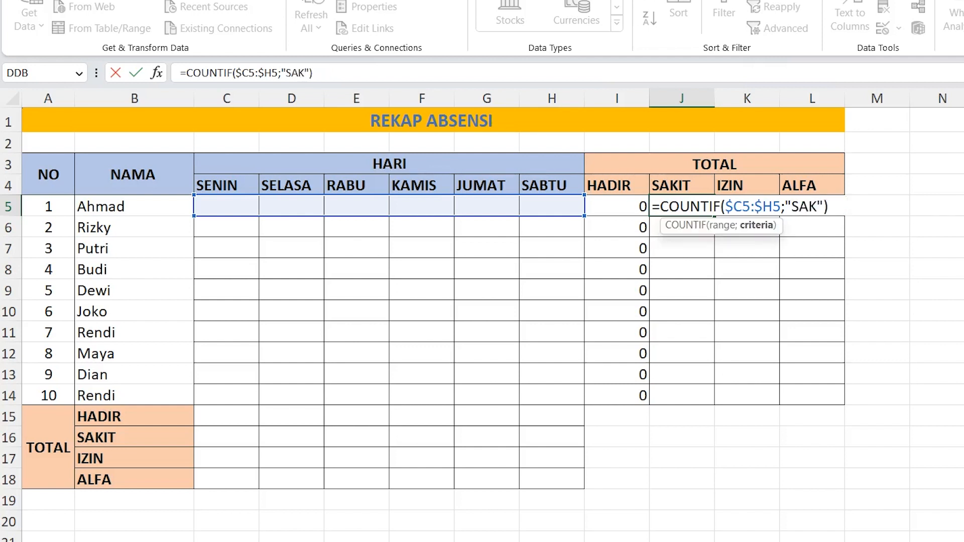
pyautogui.press('Return')
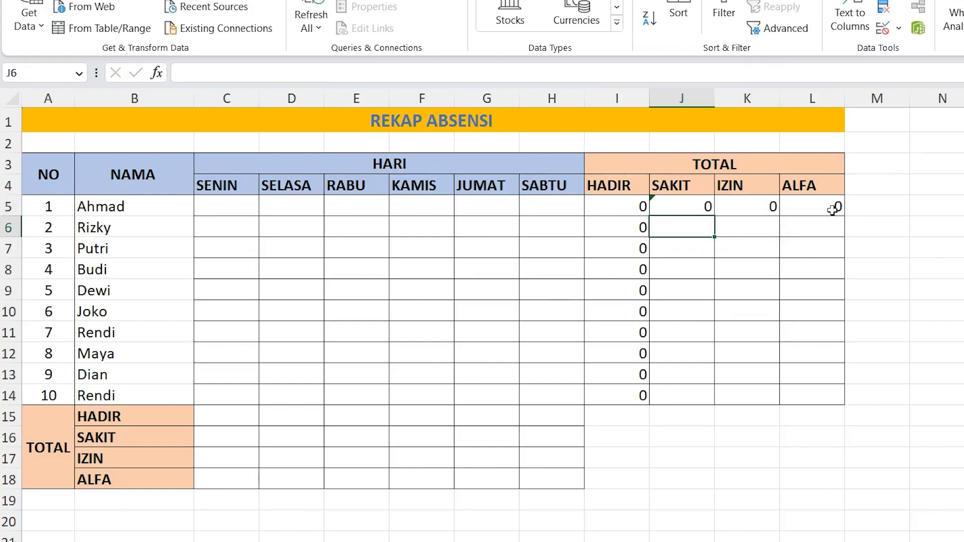
# Change the COUNTIF criterion in cell K5 to "IZIN", keeping the range $C5:$H5.
pyautogui.click(774, 207)
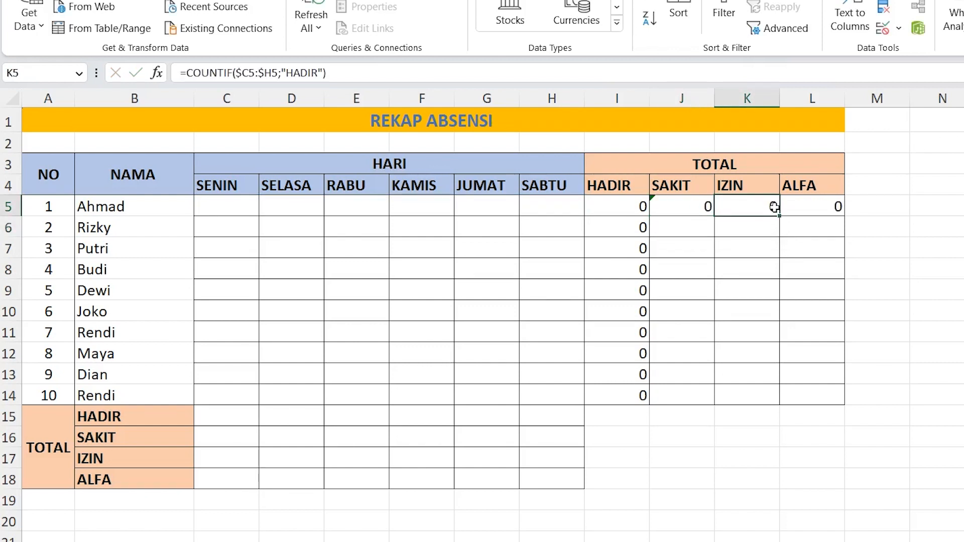
pyautogui.doubleClick(773, 207)
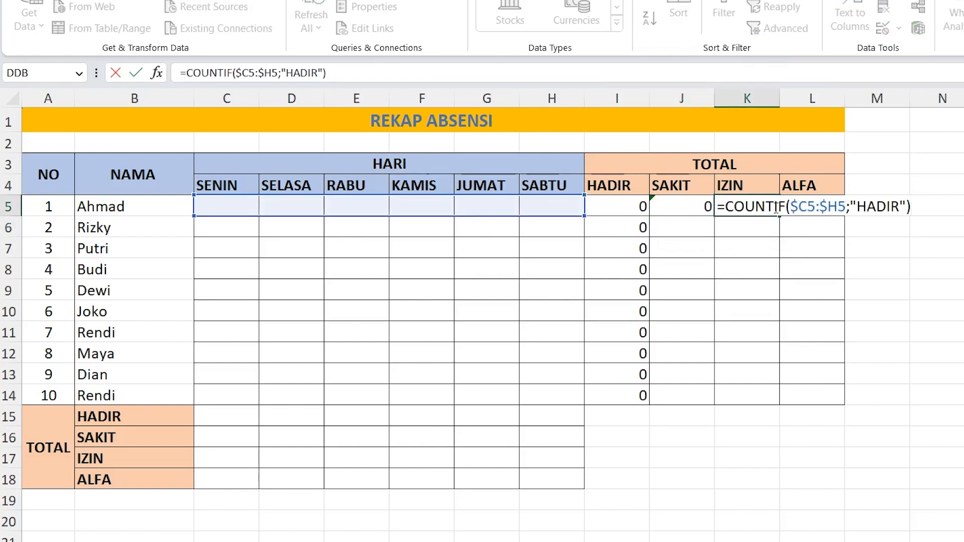
pyautogui.click(900, 206)
pyautogui.press('BackSpace')
pyautogui.press('BackSpace')
pyautogui.press('BackSpace')
pyautogui.press('BackSpace')
pyautogui.press('BackSpace')
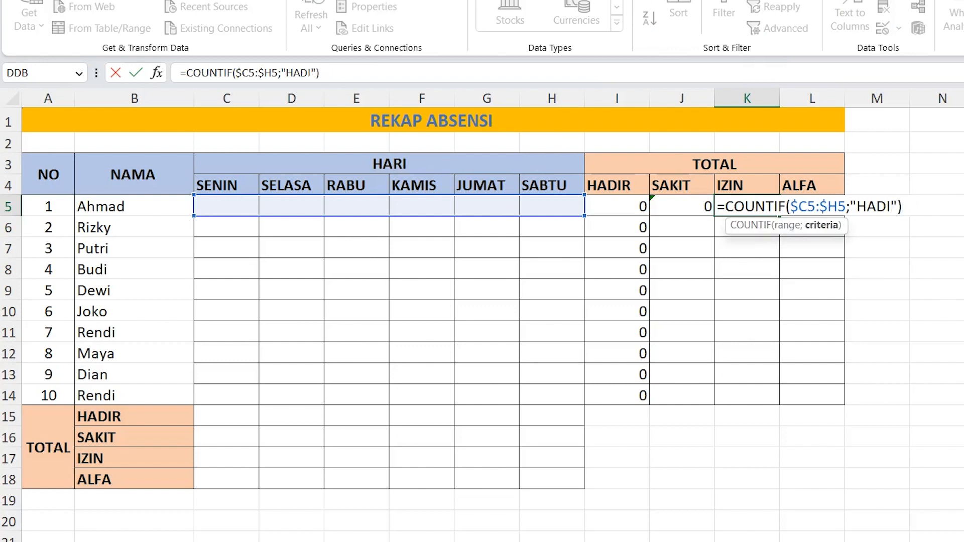
pyautogui.write('IZIN')
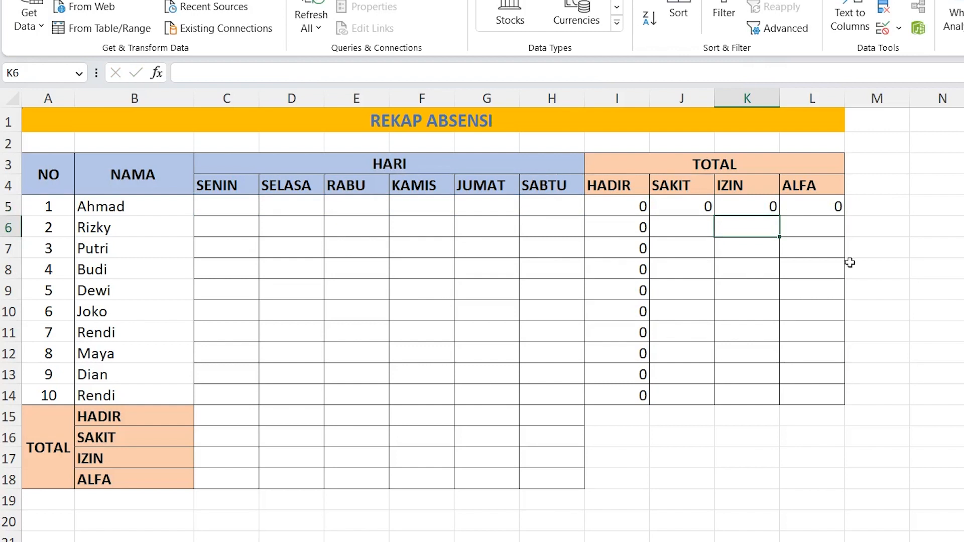
# Change the COUNTIF criterion in cell L5 to "ALFA" and fill the formulas in J5:L5 down to row 14.
pyautogui.click(791, 212)
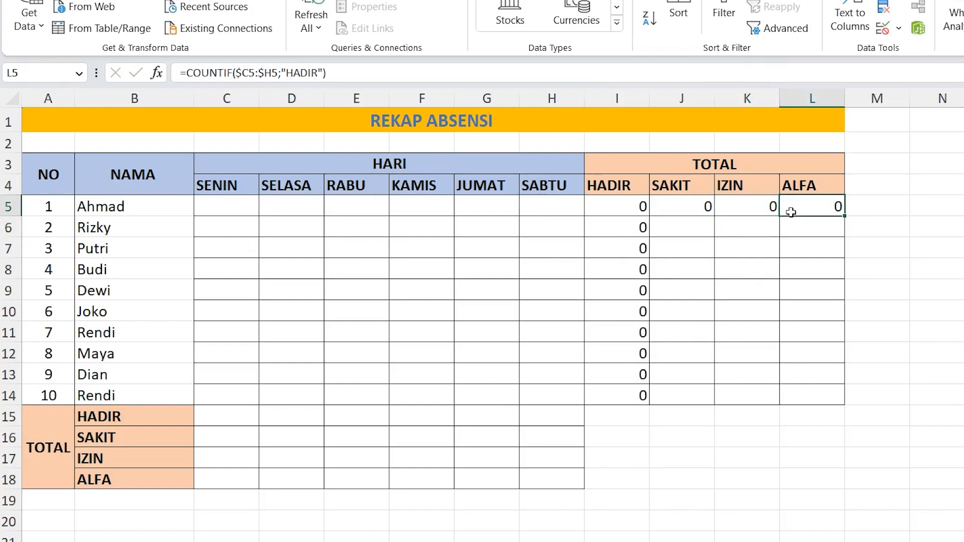
pyautogui.doubleClick(791, 212)
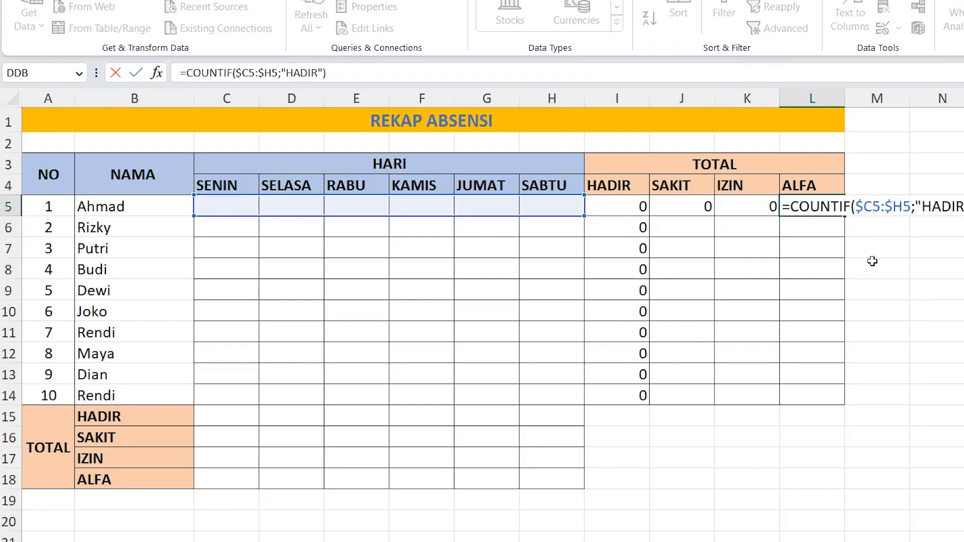
pyautogui.click(959, 205)
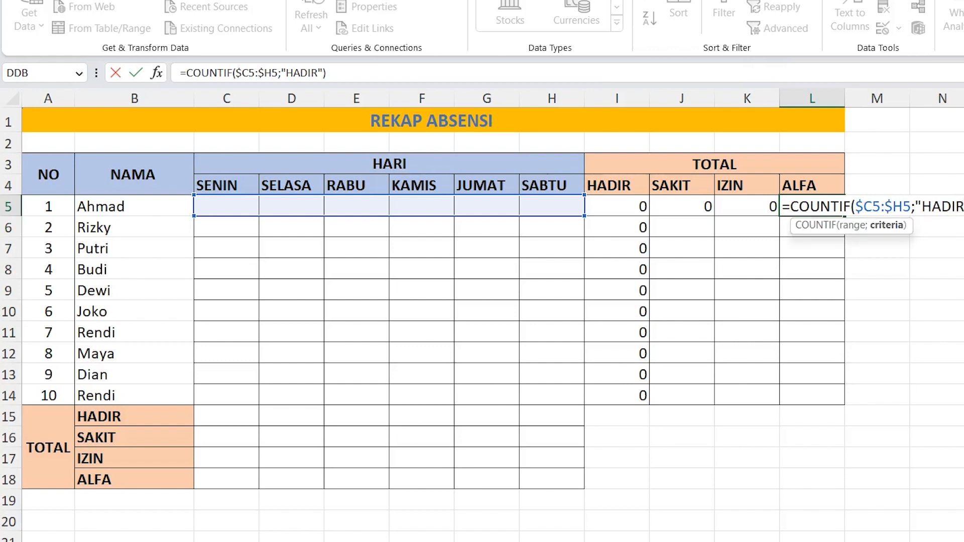
pyautogui.press('BackSpace')
pyautogui.press('BackSpace')
pyautogui.press('BackSpace')
pyautogui.press('BackSpace')
pyautogui.press('BackSpace')
pyautogui.press('BackSpace')
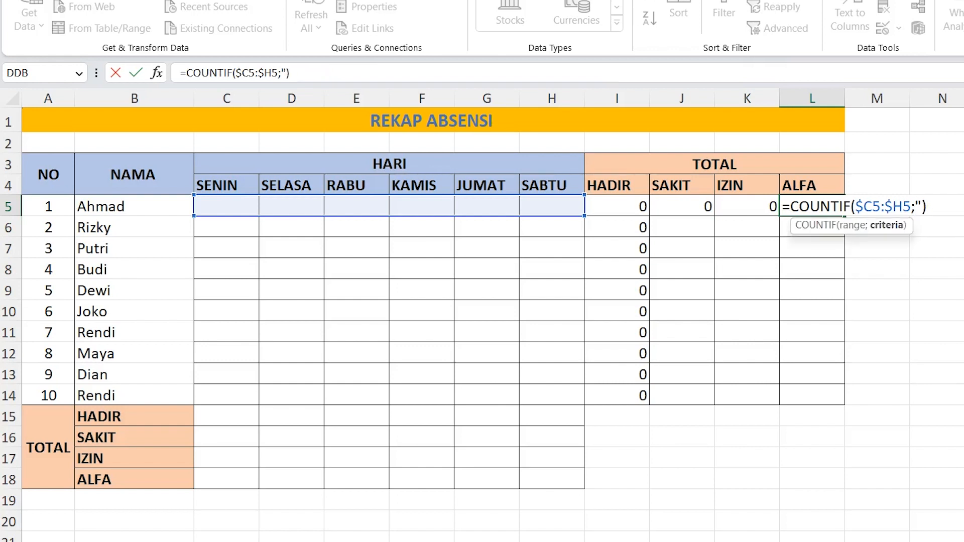
pyautogui.write('"ALFA')
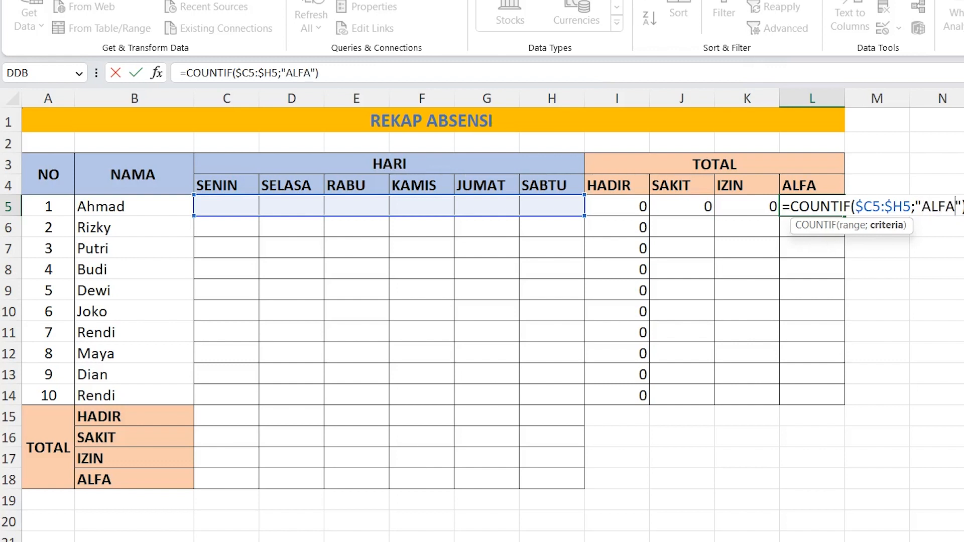
pyautogui.press('Return')
pyautogui.moveTo(704, 204); pyautogui.dragTo(842, 403)
pyautogui.moveTo(627, 206); pyautogui.dragTo(803, 406)
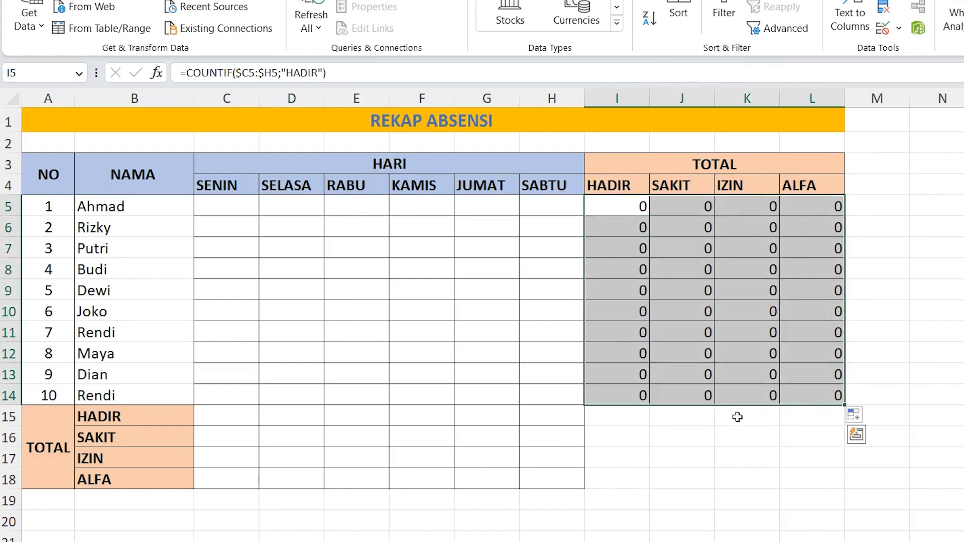
# Enter =COUNTIF(C$5:C$14;"HADIR") in cell C15, with only the rows of the range locked.
pyautogui.click(231, 420)
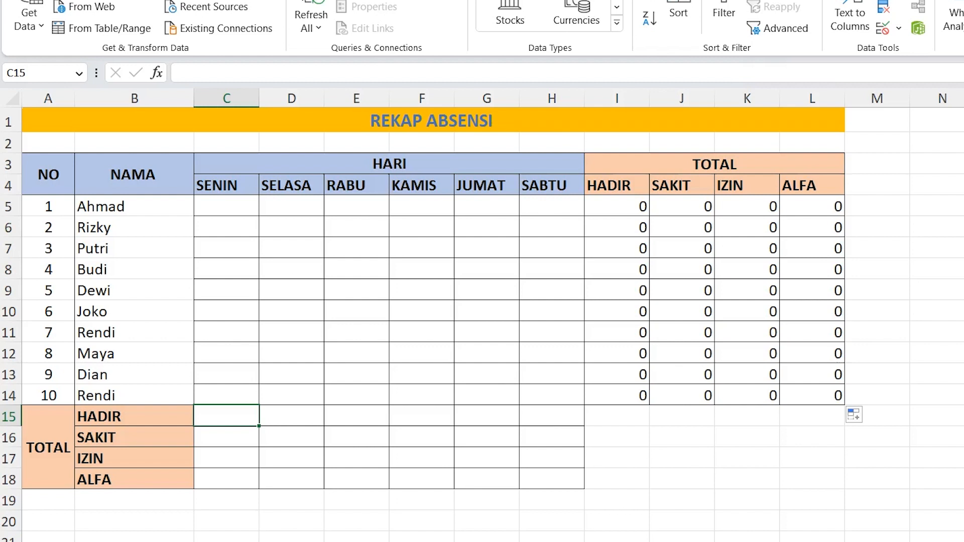
pyautogui.write('=COUNTIF(')
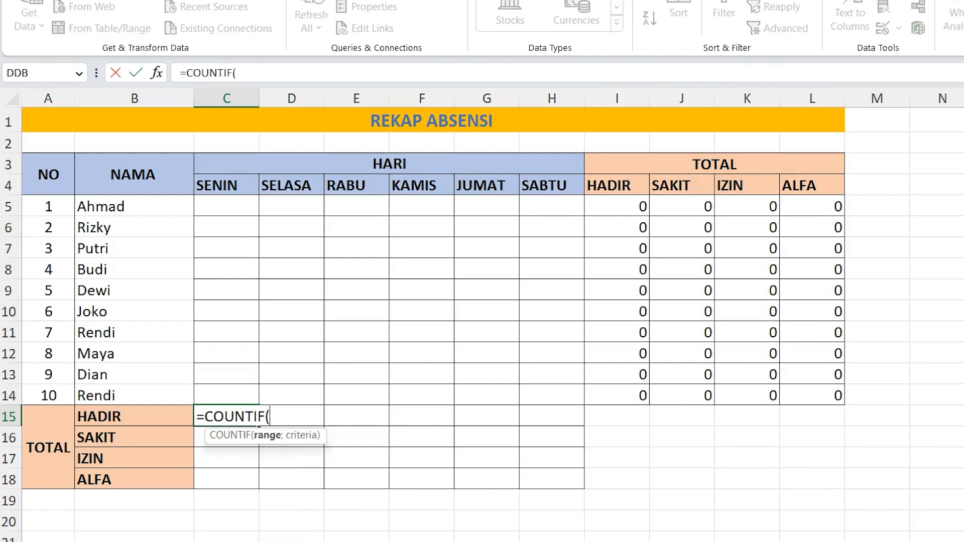
pyautogui.click(232, 206)
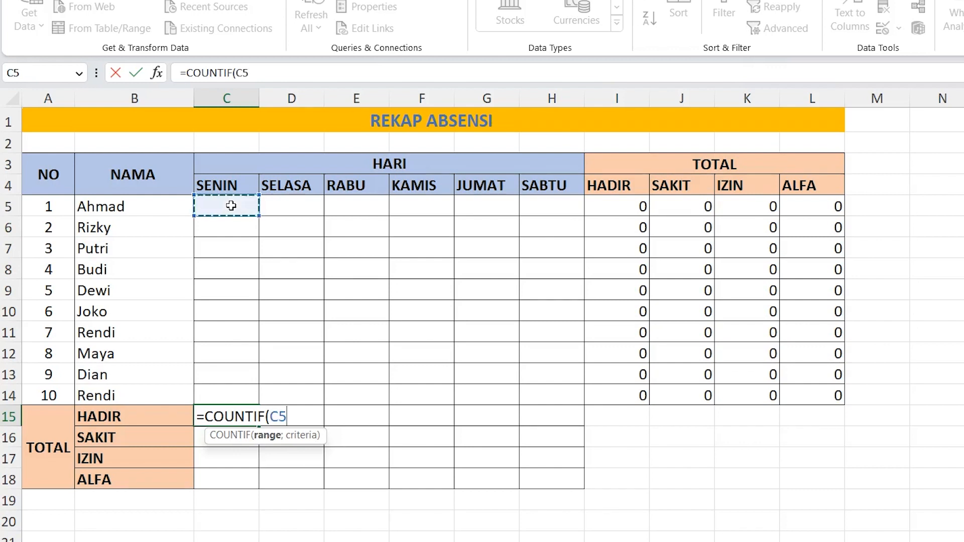
pyautogui.moveTo(230, 206); pyautogui.dragTo(226, 400)
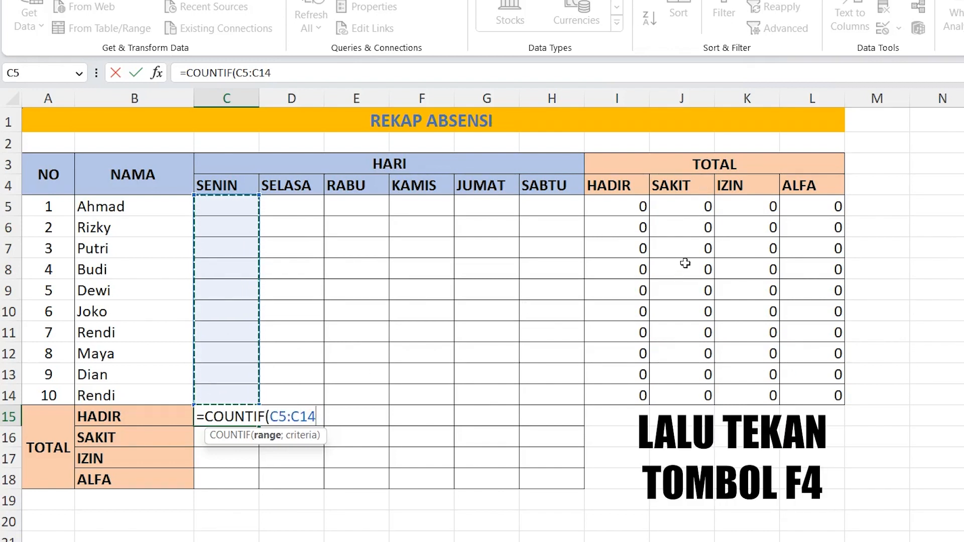
pyautogui.press('F4')
pyautogui.press('F4')
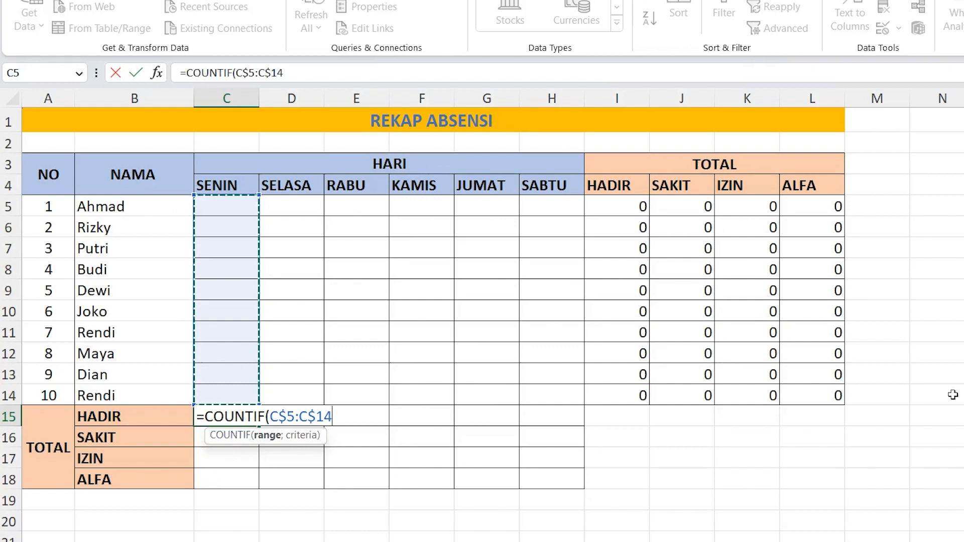
pyautogui.write(';')
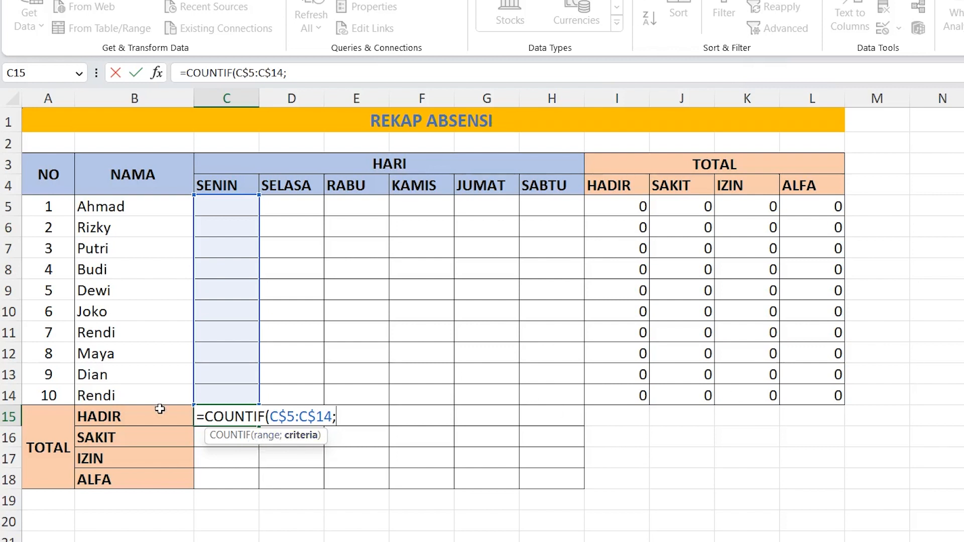
pyautogui.write('"HADIR')
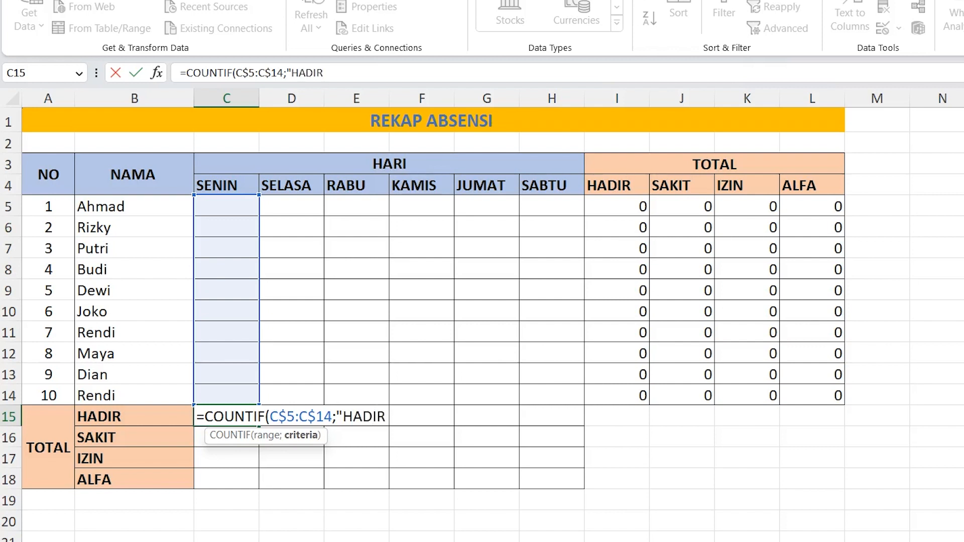
pyautogui.write('")')
pyautogui.press('Return')
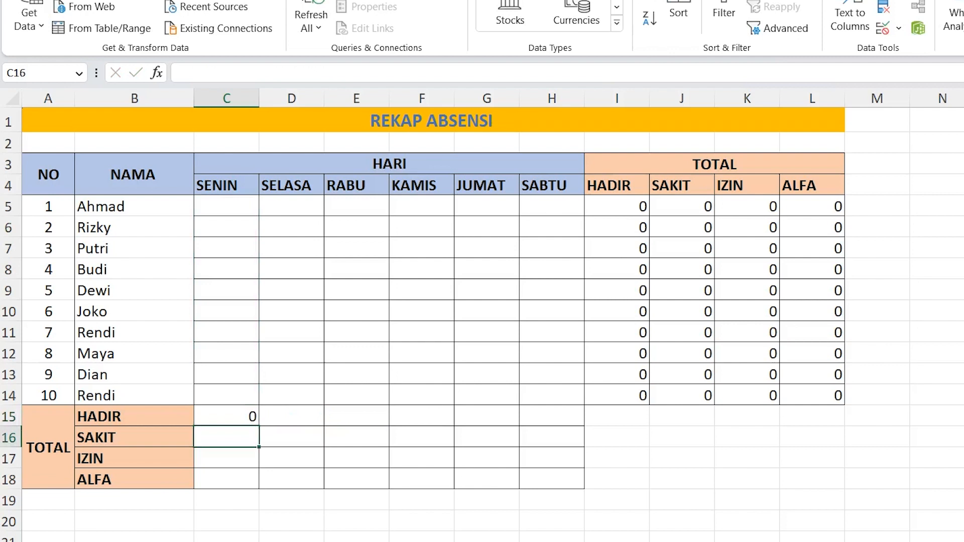
# Fill the daily HADIR formula from C15 across to H15 and down to C18.
pyautogui.click(235, 417)
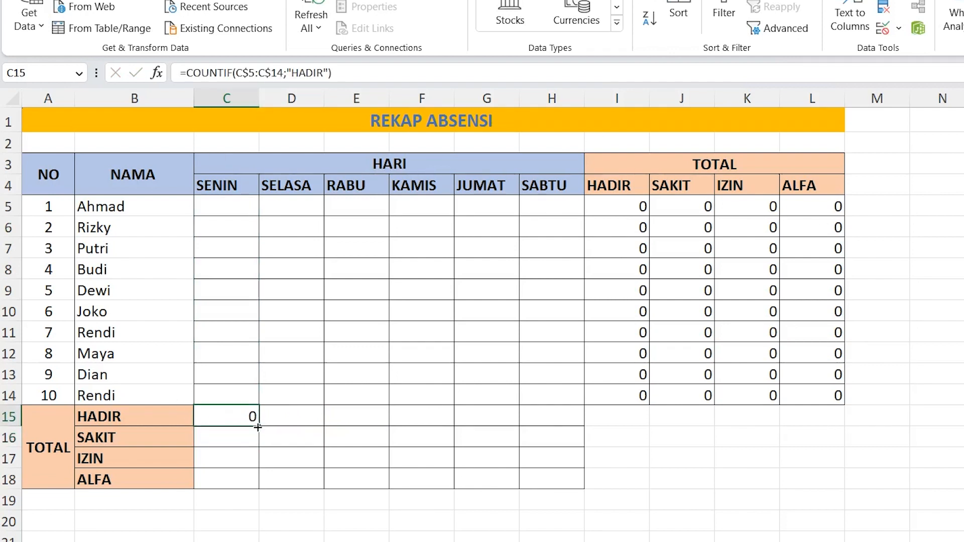
pyautogui.moveTo(258, 427); pyautogui.dragTo(576, 421)
pyautogui.click(222, 420)
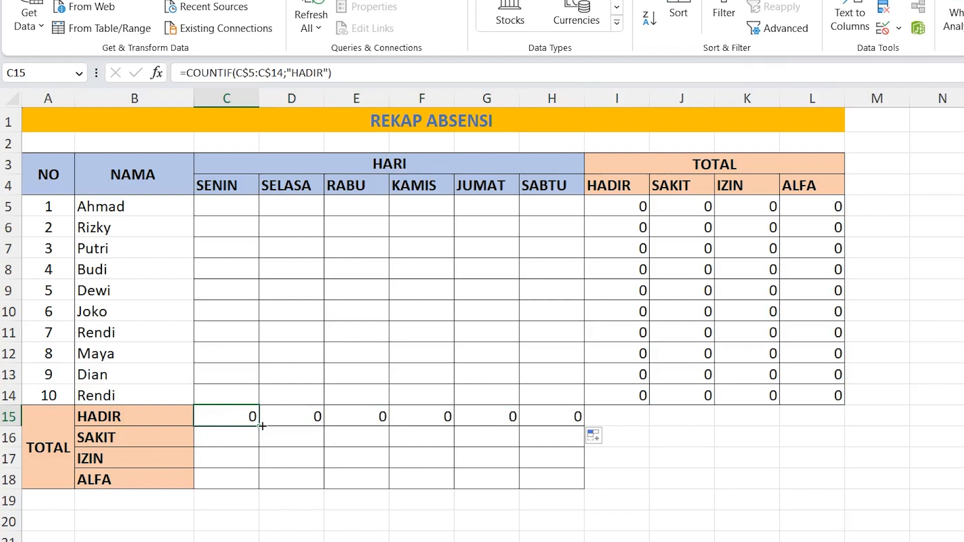
pyautogui.moveTo(257, 431); pyautogui.dragTo(254, 482)
# Change the COUNTIF criterion in cell C16 to "SAKIT", keeping the range C$5:C$14.
pyautogui.click(217, 433)
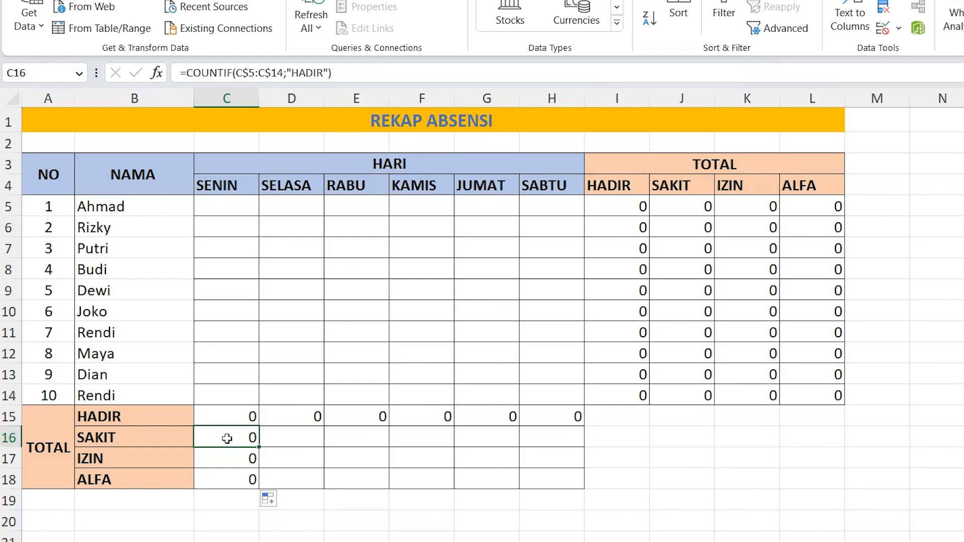
pyautogui.doubleClick(227, 438)
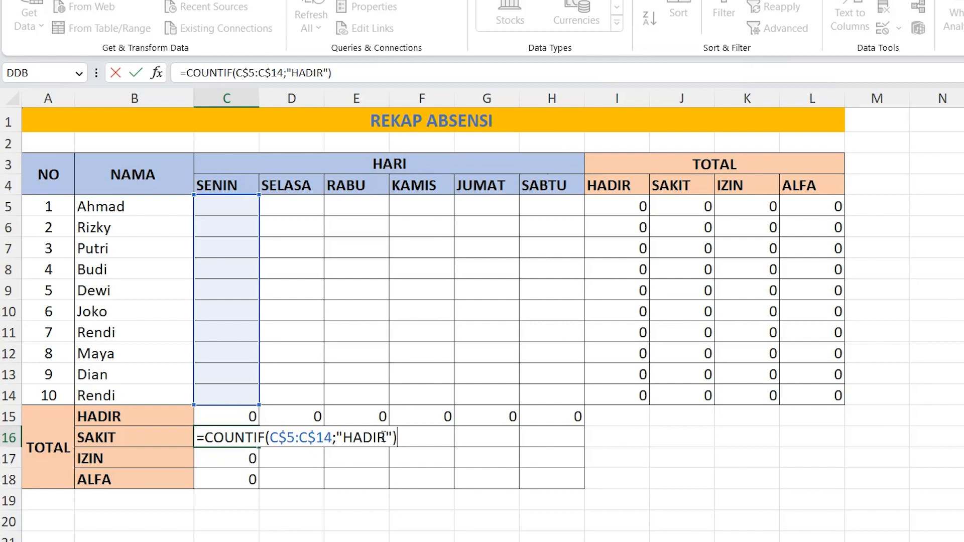
pyautogui.click(384, 437)
pyautogui.press('BackSpace')
pyautogui.press('BackSpace')
pyautogui.press('BackSpace')
pyautogui.press('BackSpace')
pyautogui.press('BackSpace')
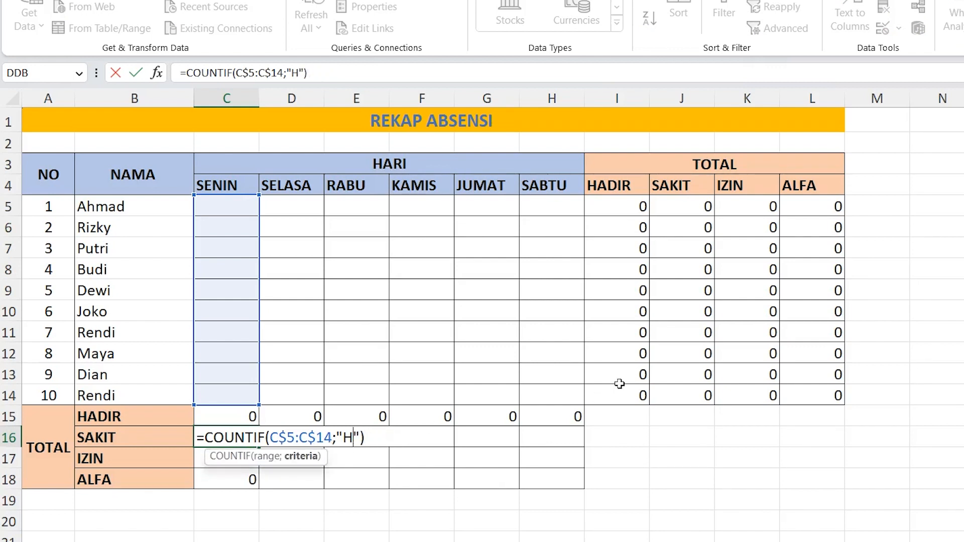
pyautogui.write('SAKIT')
pyautogui.press('Return')
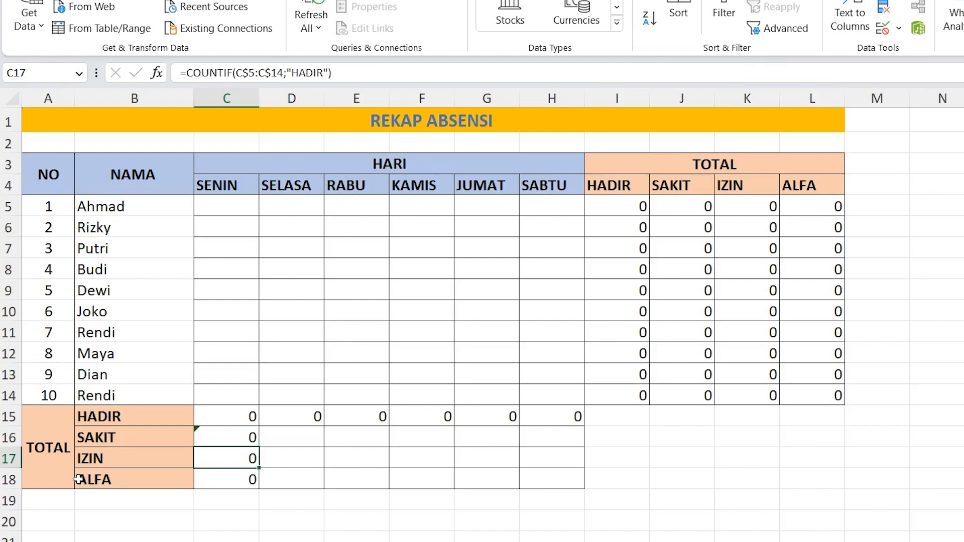
# Change the COUNTIF criterion in cell C17 to "IZIN", keeping the range C$5:C$14.
pyautogui.press('F2')
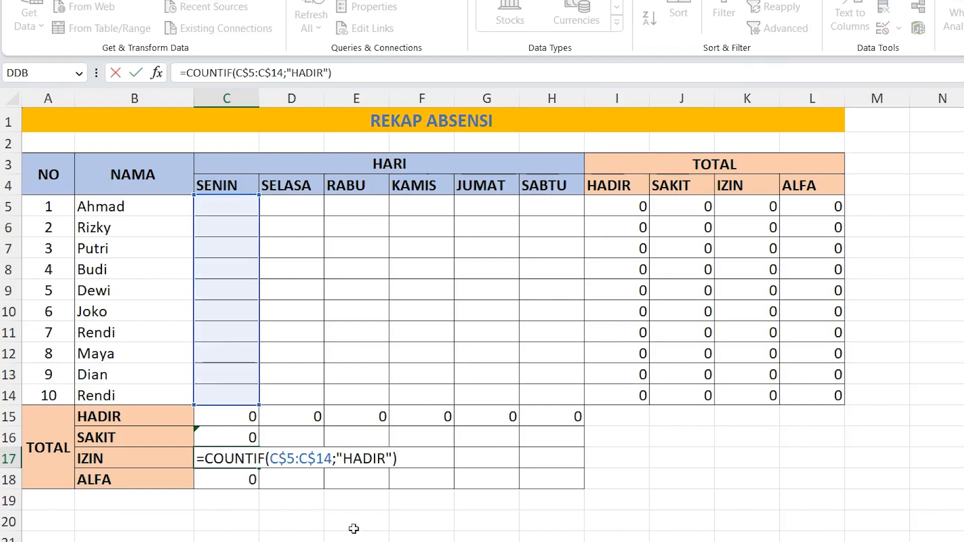
pyautogui.click(386, 460)
pyautogui.press('BackSpace')
pyautogui.press('BackSpace')
pyautogui.press('BackSpace')
pyautogui.press('BackSpace')
pyautogui.press('BackSpace')
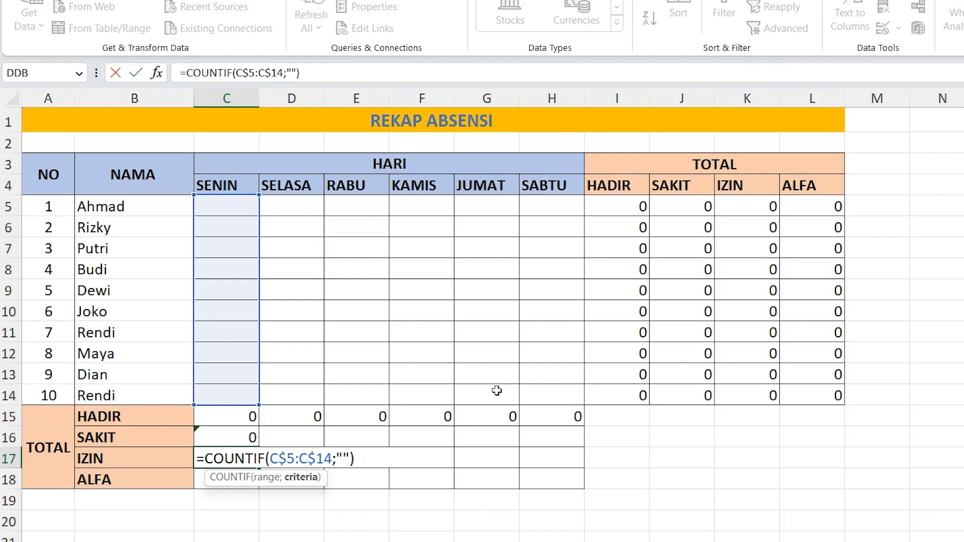
pyautogui.write('IZIN')
pyautogui.press('Return')
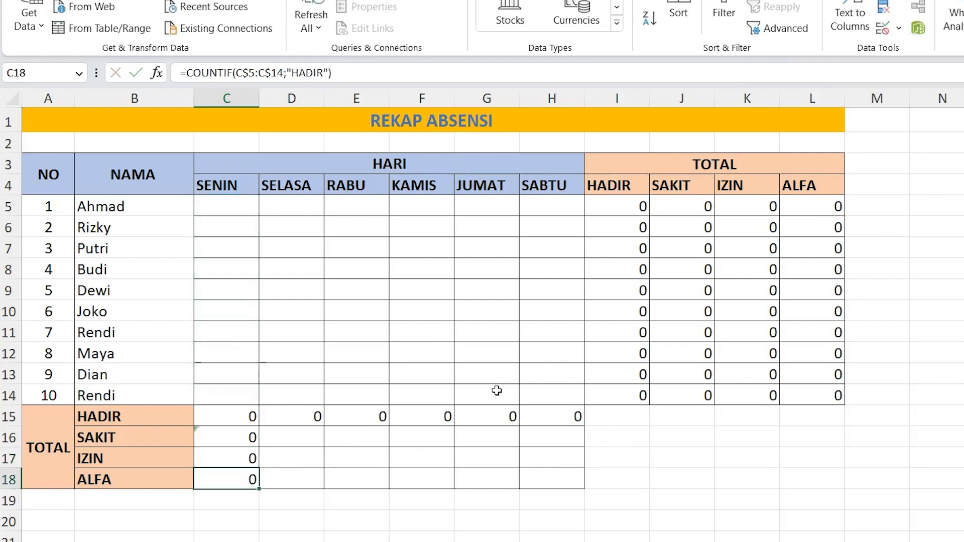
# Change the COUNTIF criterion in cell C18 to "ALFA" and fill the formulas in C16:C18 across to column H.
pyautogui.doubleClick(246, 479)
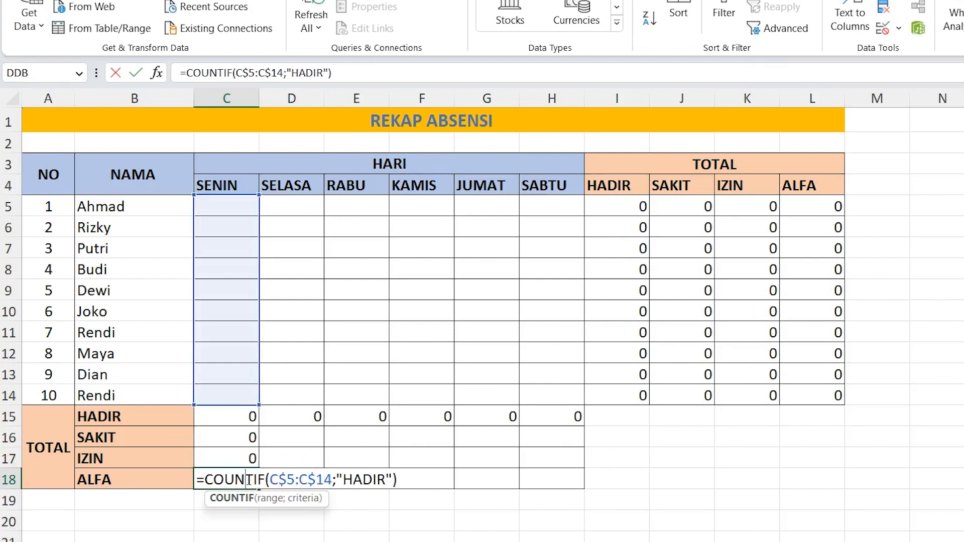
pyautogui.click(386, 479)
pyautogui.press('BackSpace')
pyautogui.press('BackSpace')
pyautogui.press('BackSpace')
pyautogui.press('BackSpace')
pyautogui.press('BackSpace')
pyautogui.write('ALFA')
pyautogui.press('Return')
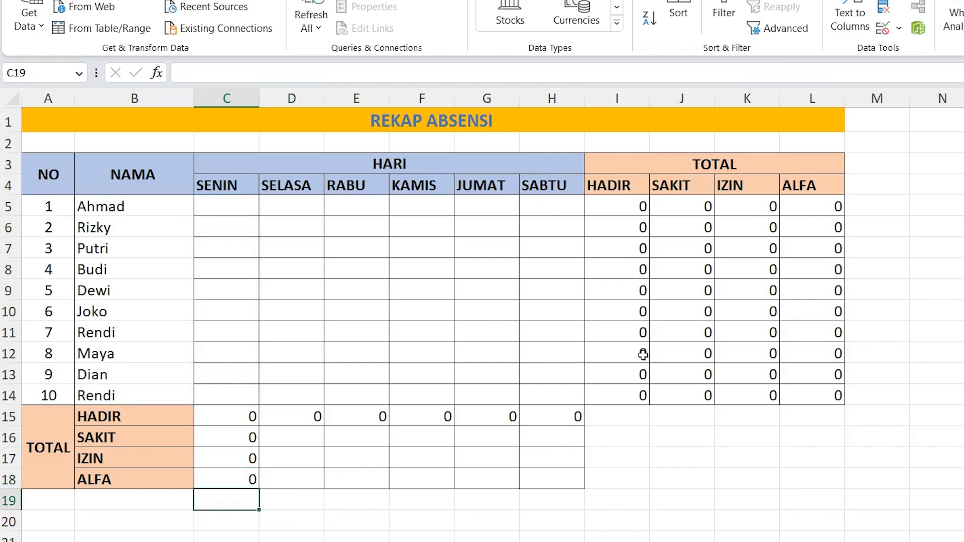
pyautogui.moveTo(224, 436); pyautogui.dragTo(572, 499)
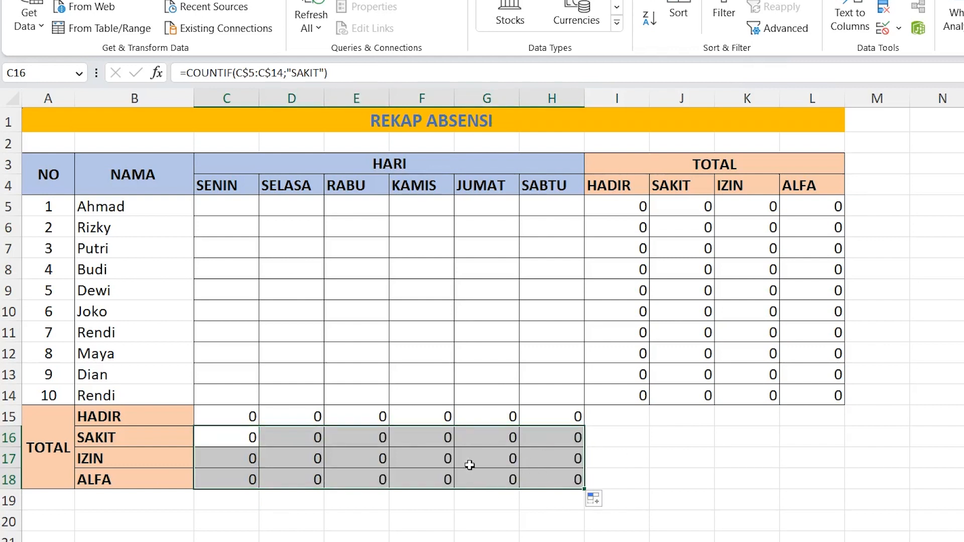
# Enter test attendance in row 10: HADIR in C10 and D10, and IZIN in E10.
pyautogui.click(236, 204)
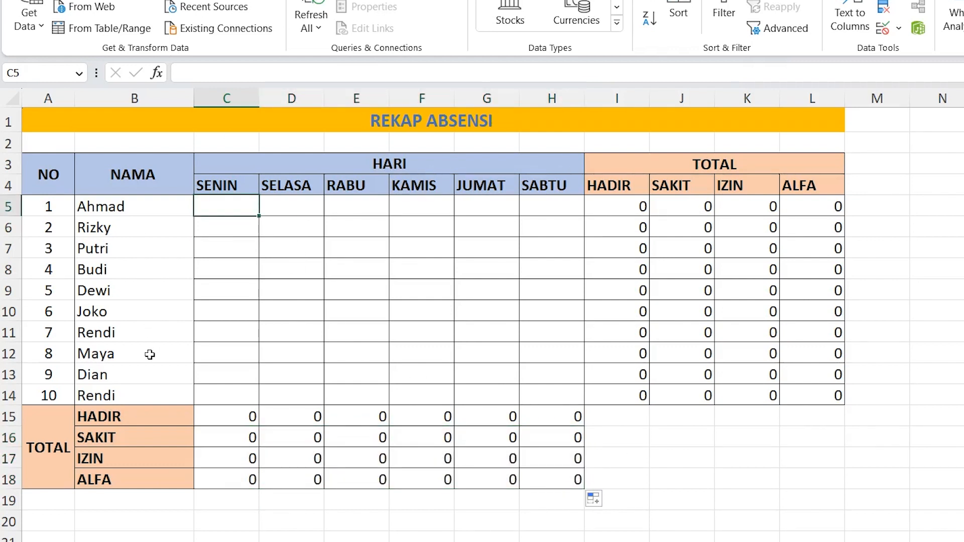
pyautogui.click(201, 311)
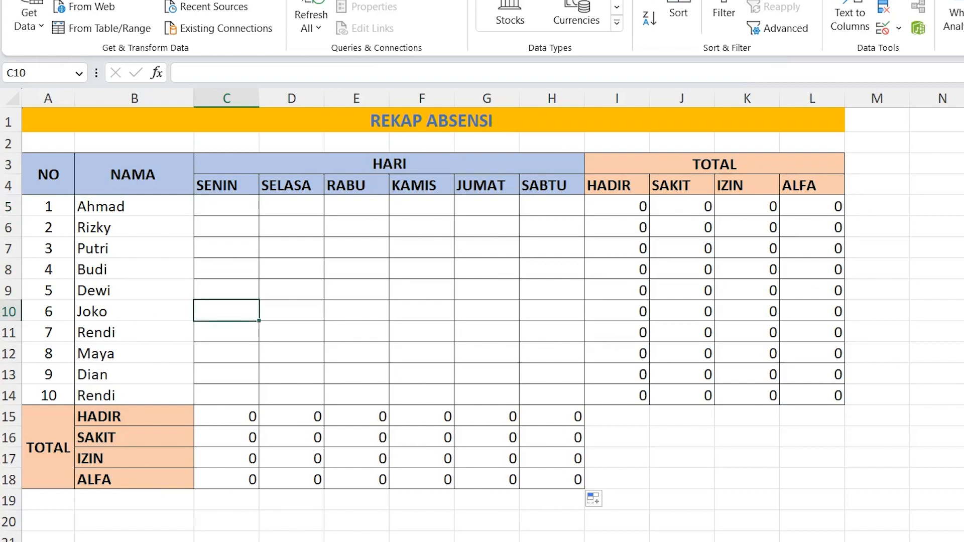
pyautogui.write('HADIR')
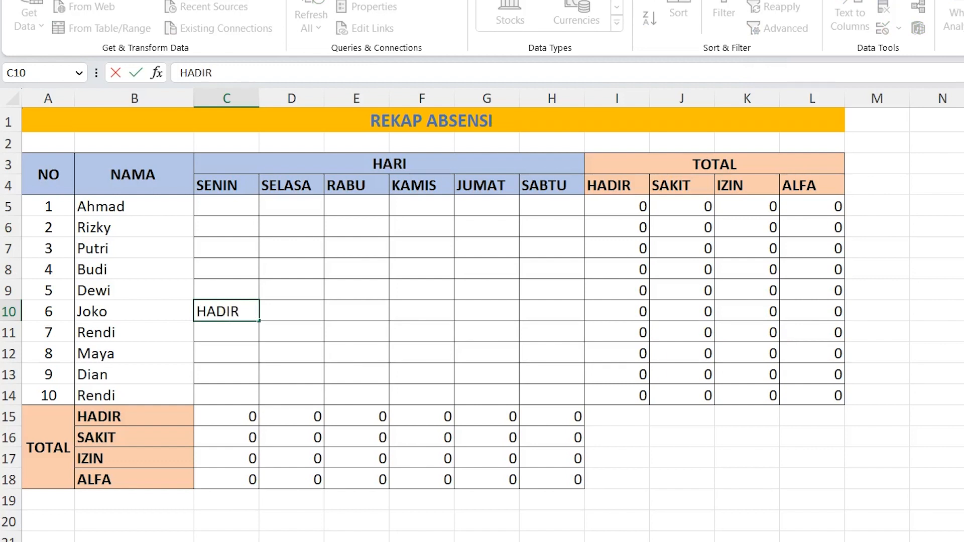
pyautogui.press('Tab')
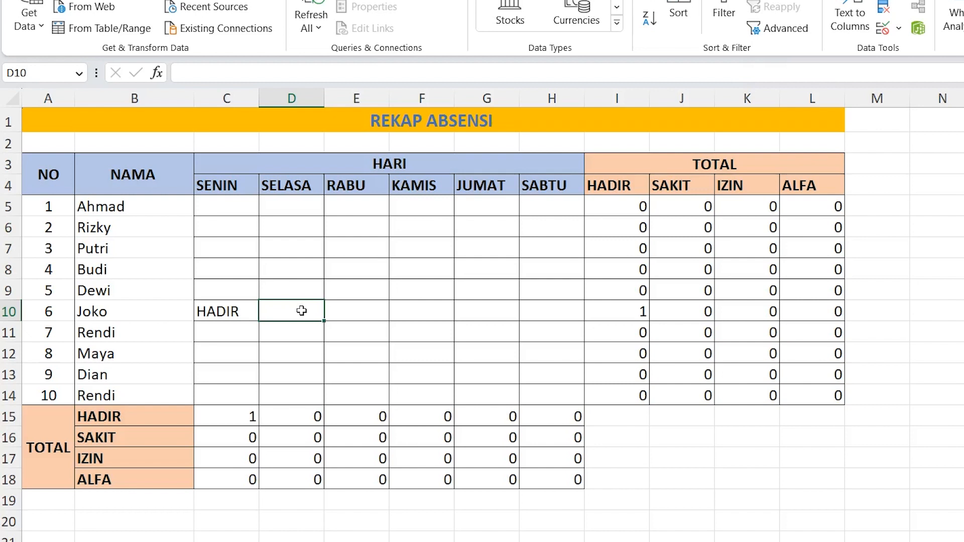
pyautogui.write('HADIR')
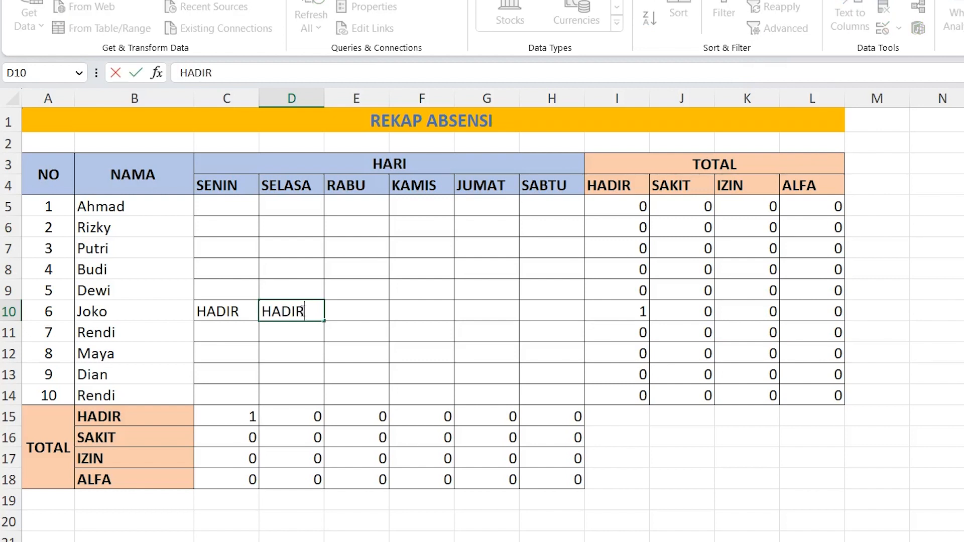
pyautogui.press('Return')
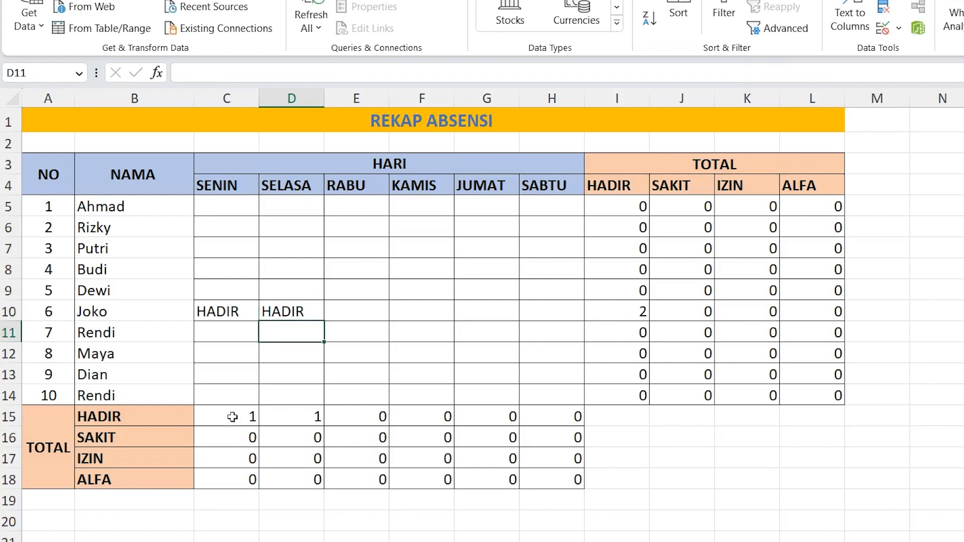
pyautogui.click(359, 310)
pyautogui.write('IZIN')
pyautogui.press('Return')
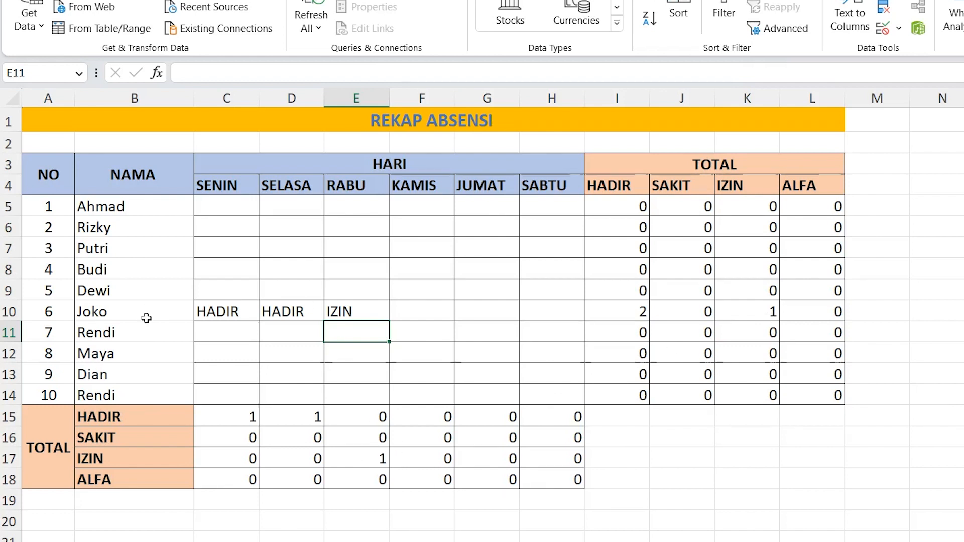
# Enter ALFA in C8 as test attendance and check the ALFA formulas in L8 and C18.
pyautogui.click(232, 271)
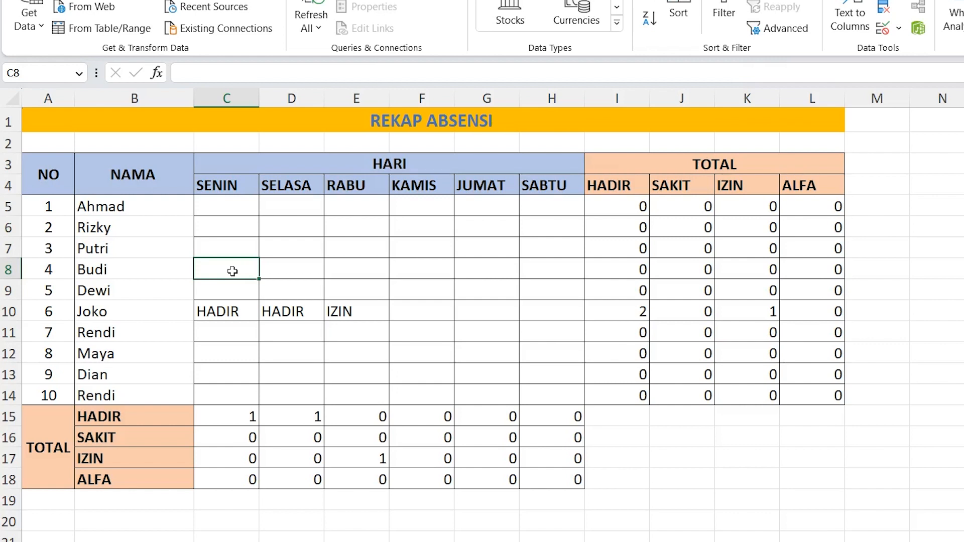
pyautogui.write('ALFA')
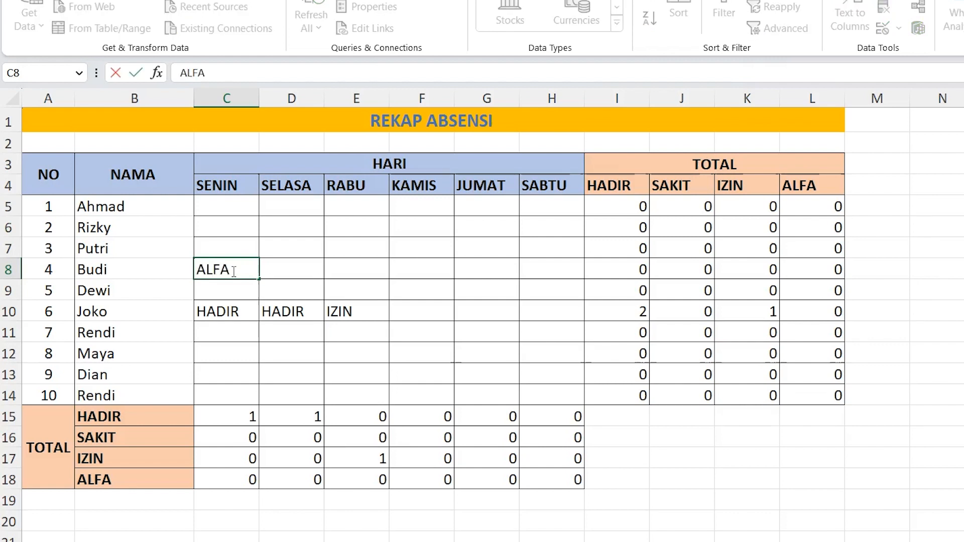
pyautogui.press('Return')
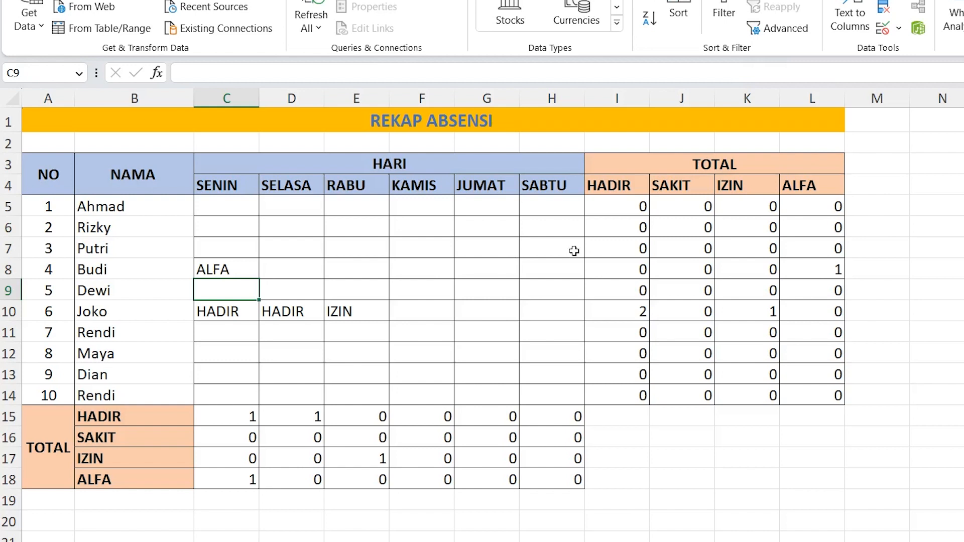
pyautogui.click(819, 269)
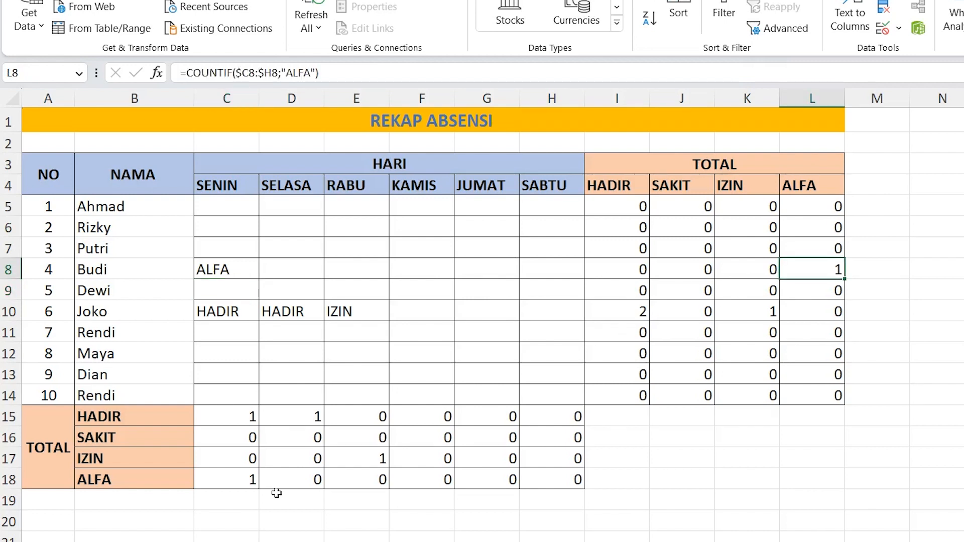
pyautogui.click(233, 478)
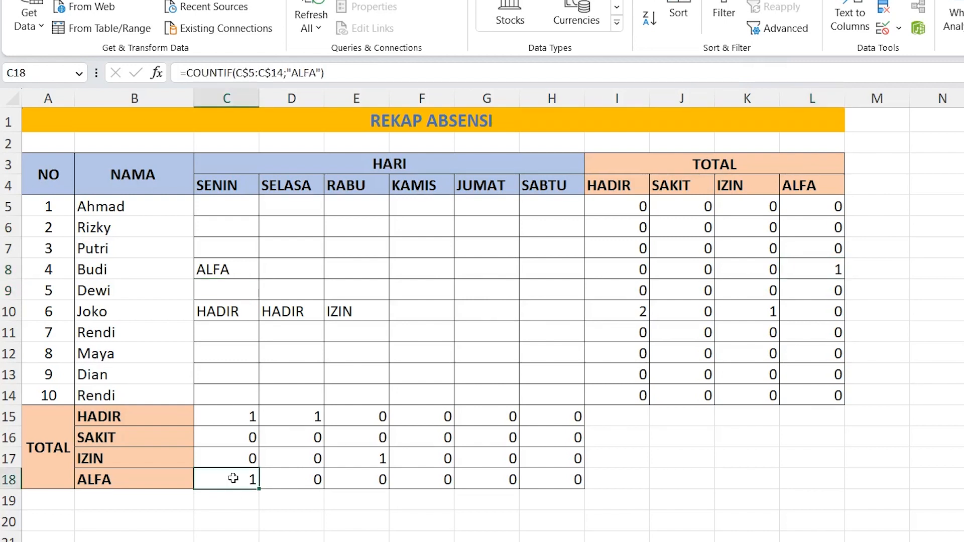
# Enter HADIR in D8 as test attendance and check the HADIR formulas in D15 and I8.
pyautogui.click(289, 271)
pyautogui.write('HADIR')
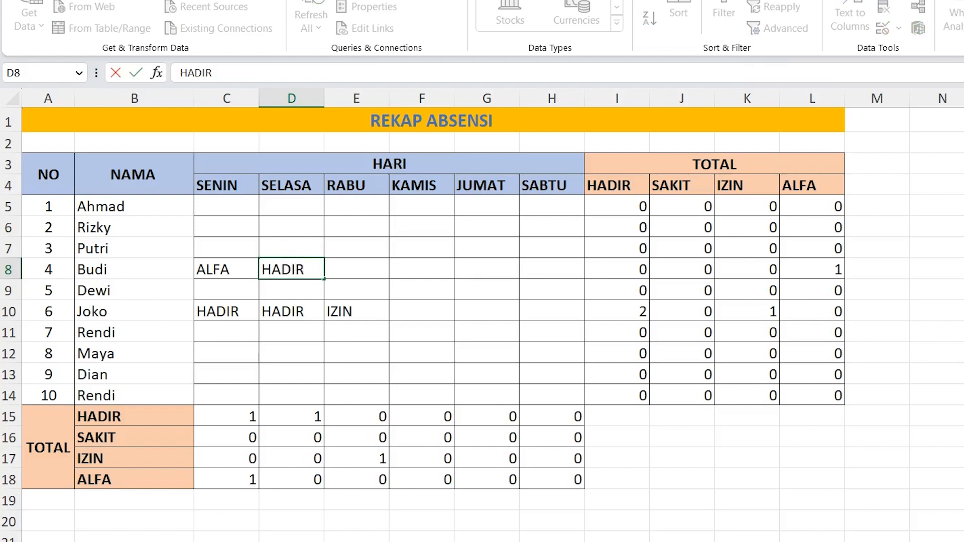
pyautogui.press('Return')
pyautogui.click(285, 411)
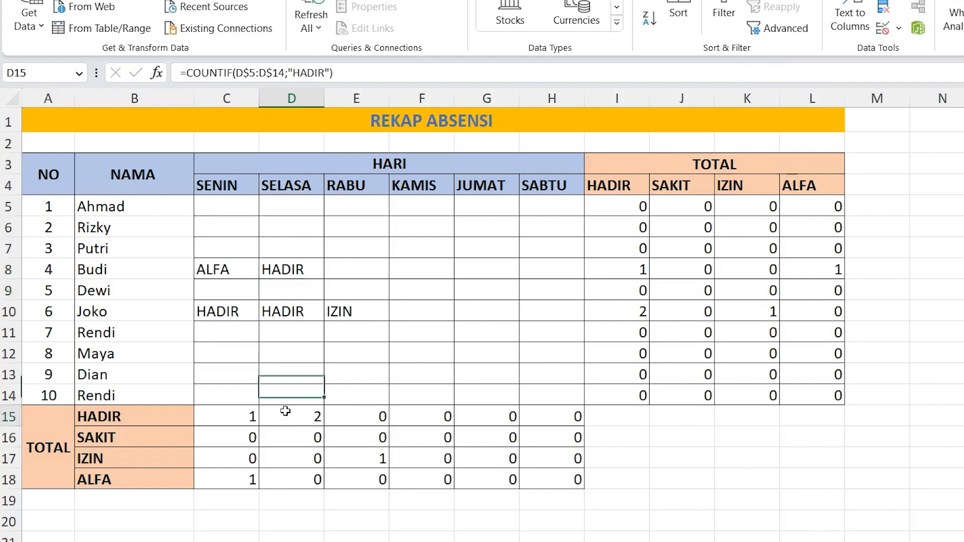
pyautogui.click(634, 267)
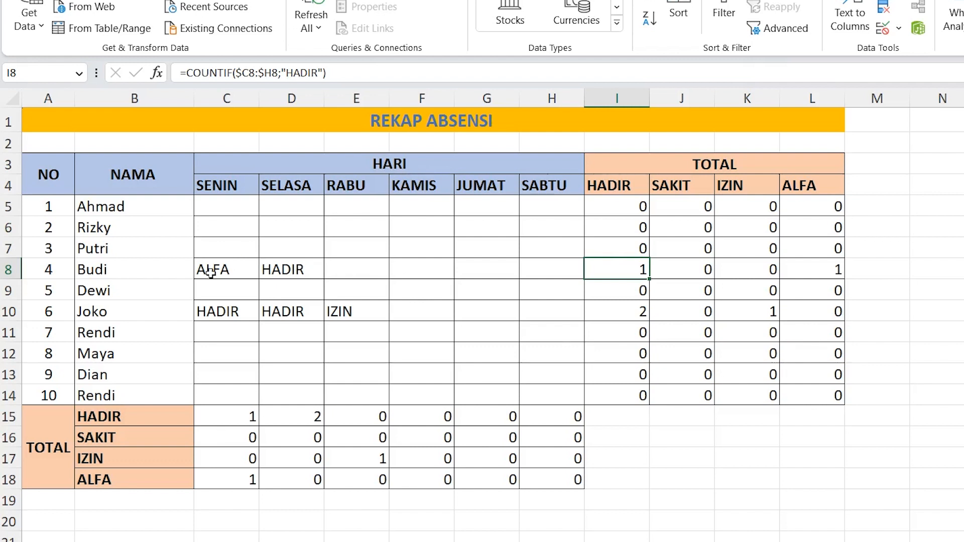
pyautogui.click(211, 272)
pyautogui.click(291, 272)
pyautogui.click(284, 312)
pyautogui.moveTo(321, 312); pyautogui.dragTo(368, 316)
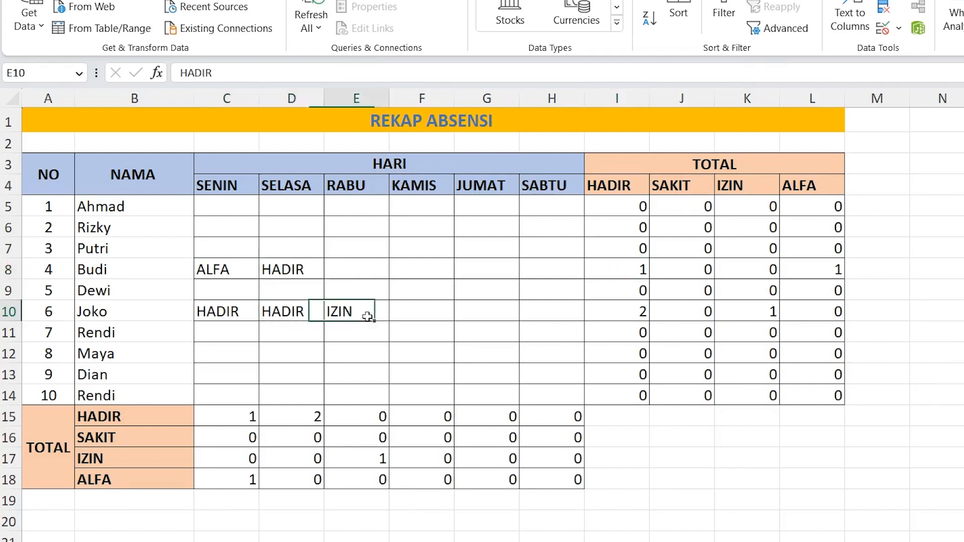
pyautogui.click(421, 308)
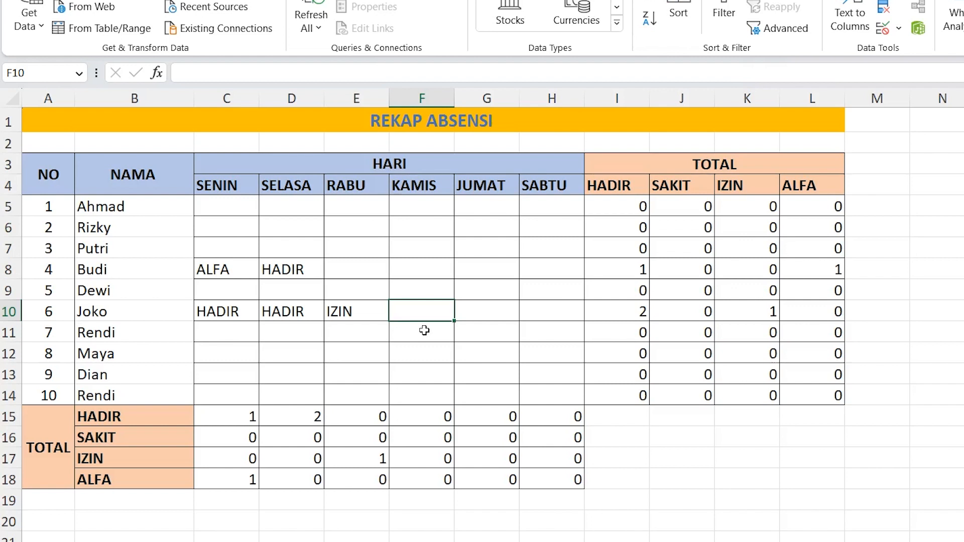
# Enter the variant spelling IJIN in F11 and check the KAMIS totals in F15:F18.
pyautogui.click(411, 343)
pyautogui.click(430, 329)
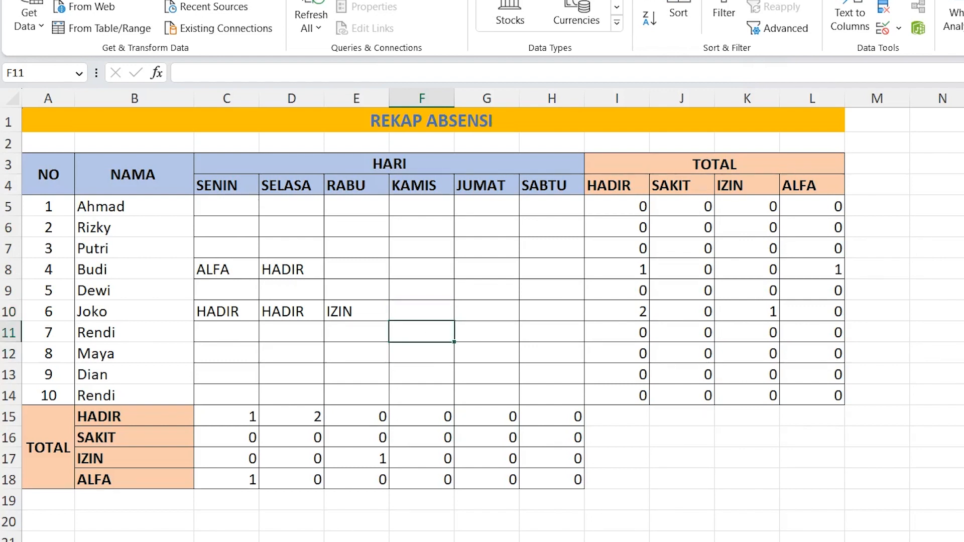
pyautogui.write('IJIN')
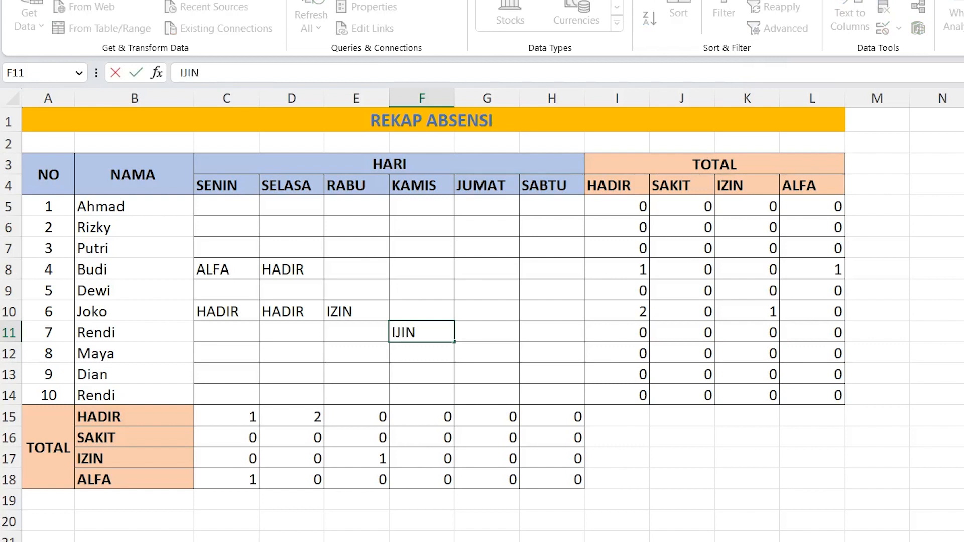
pyautogui.press('Return')
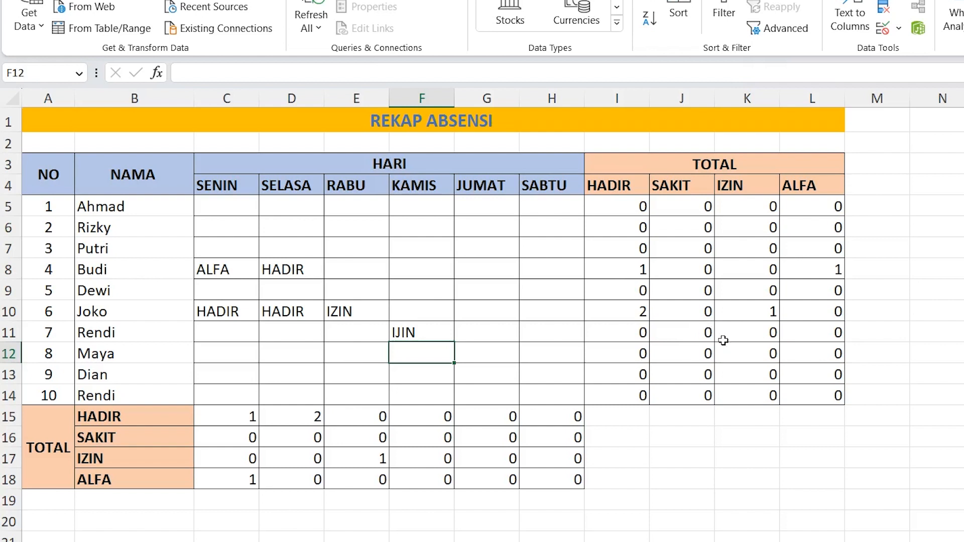
pyautogui.click(420, 421)
pyautogui.click(418, 440)
pyautogui.click(412, 480)
pyautogui.press('Up')
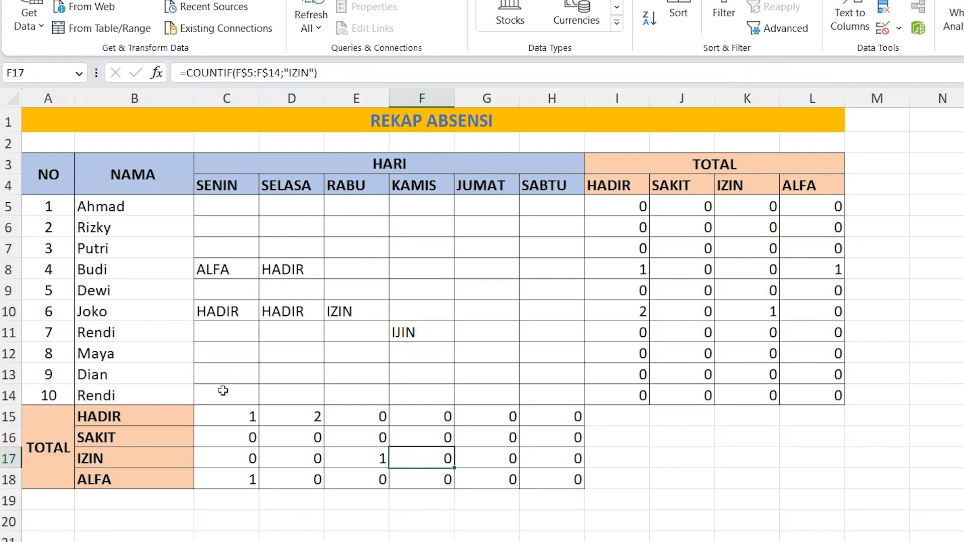
# Enter the variant spelling ALPHA in C13 under SENIN to test the ALFA count.
pyautogui.click(224, 373)
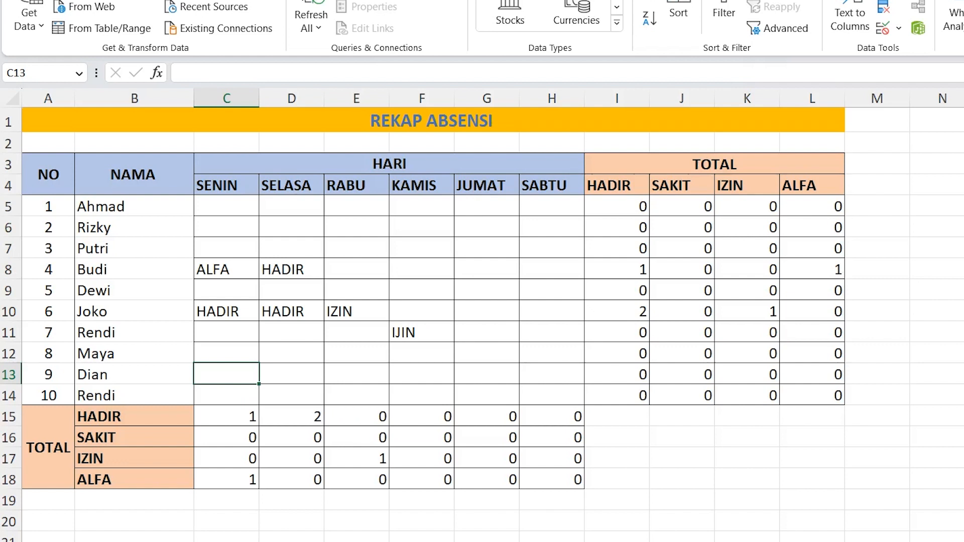
pyautogui.write('AL')
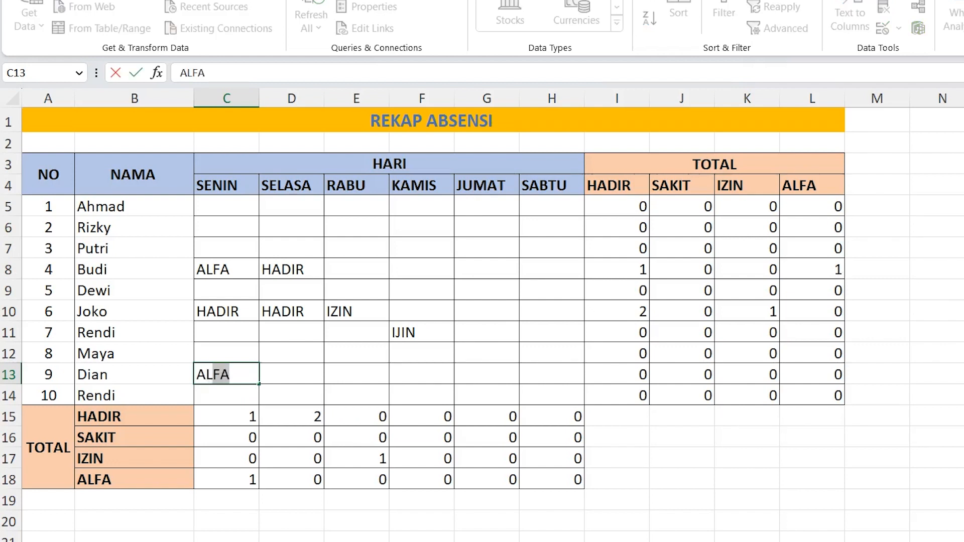
pyautogui.write('PHA')
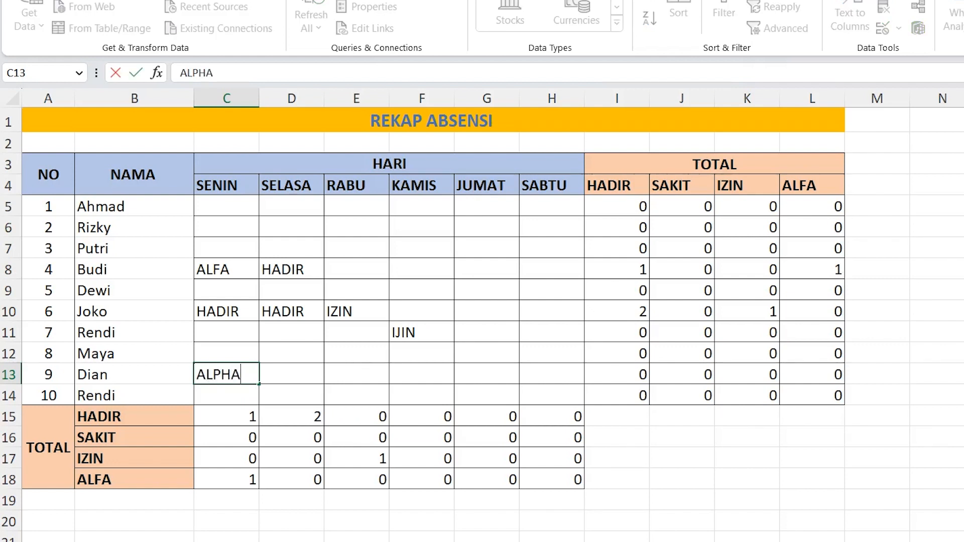
pyautogui.press('Return')
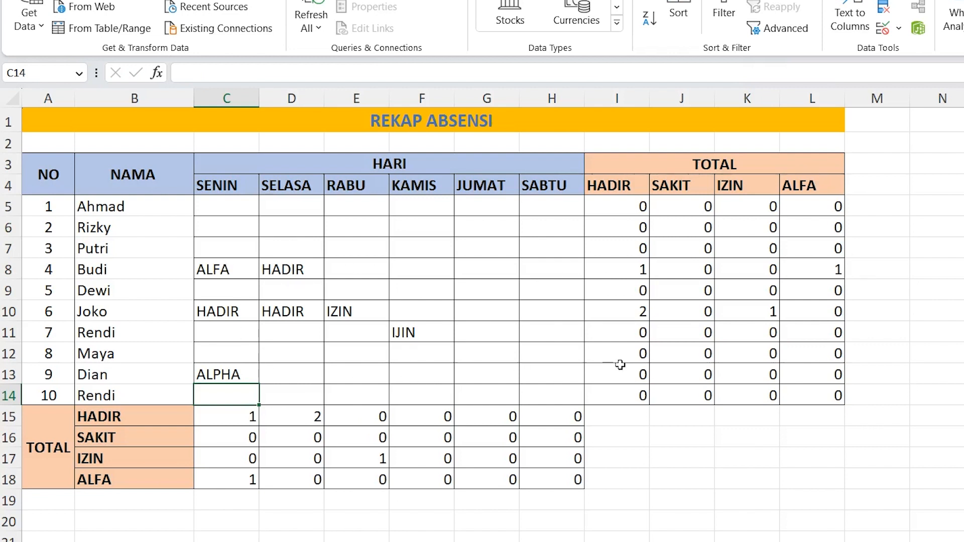
# Clear the test attendance entries from C7:F13.
pyautogui.moveTo(216, 372); pyautogui.dragTo(413, 252)
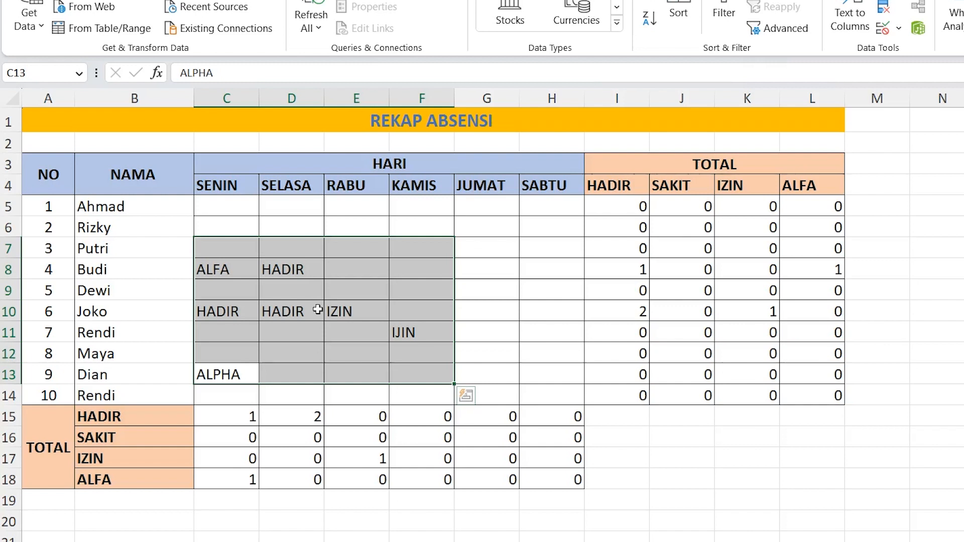
pyautogui.press('Delete')
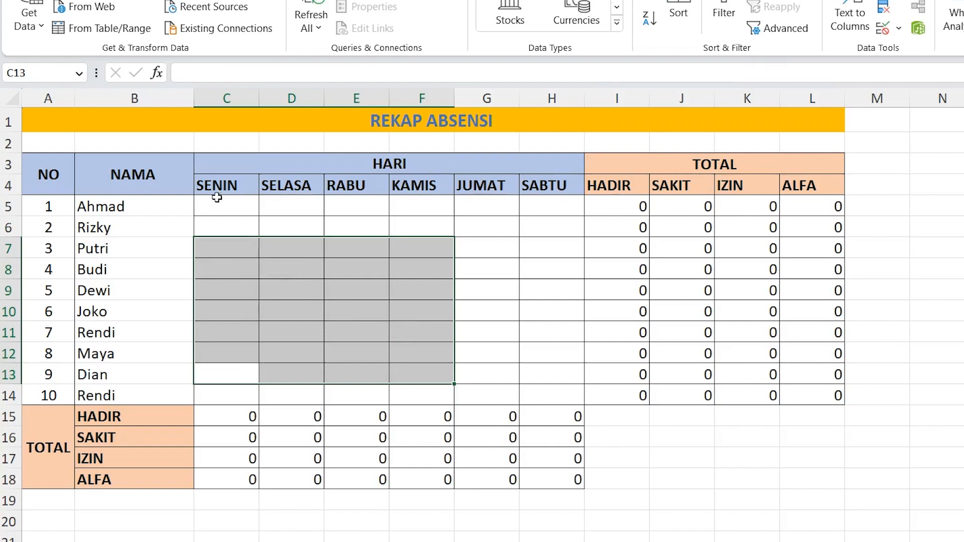
# Apply List data validation with the source HADIR;SAKIT;IZIN;ALFA to the attendance cells C5:H14.
pyautogui.moveTo(212, 204); pyautogui.dragTo(556, 387)
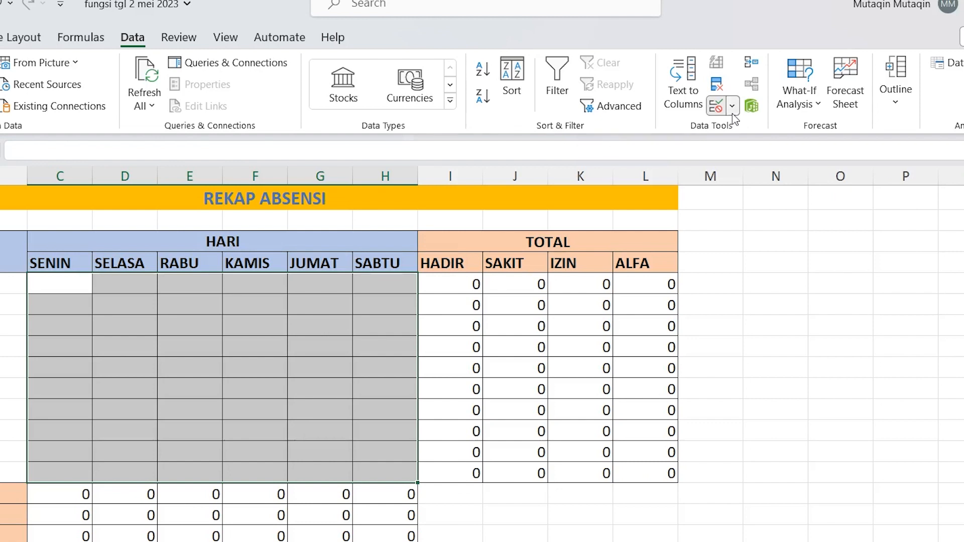
pyautogui.click(731, 107)
pyautogui.click(760, 130)
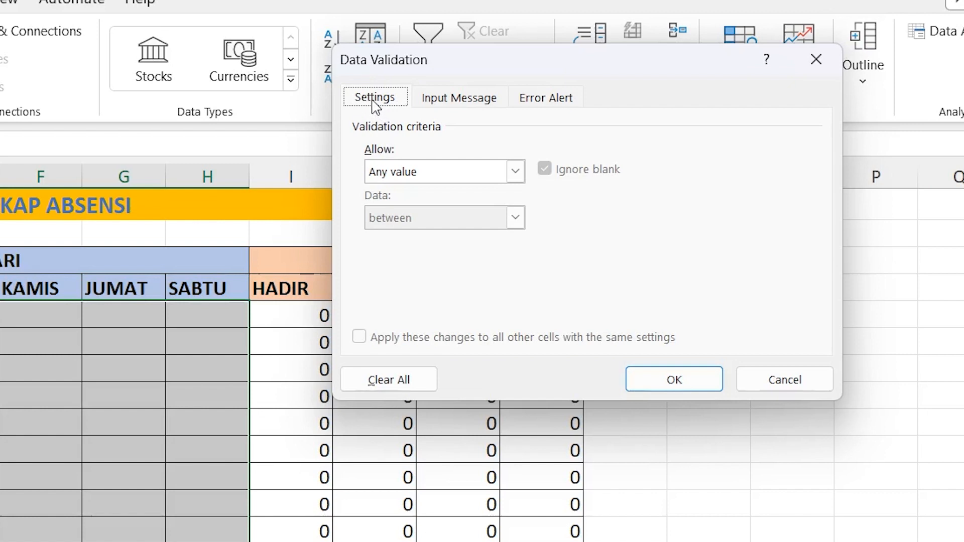
pyautogui.click(513, 176)
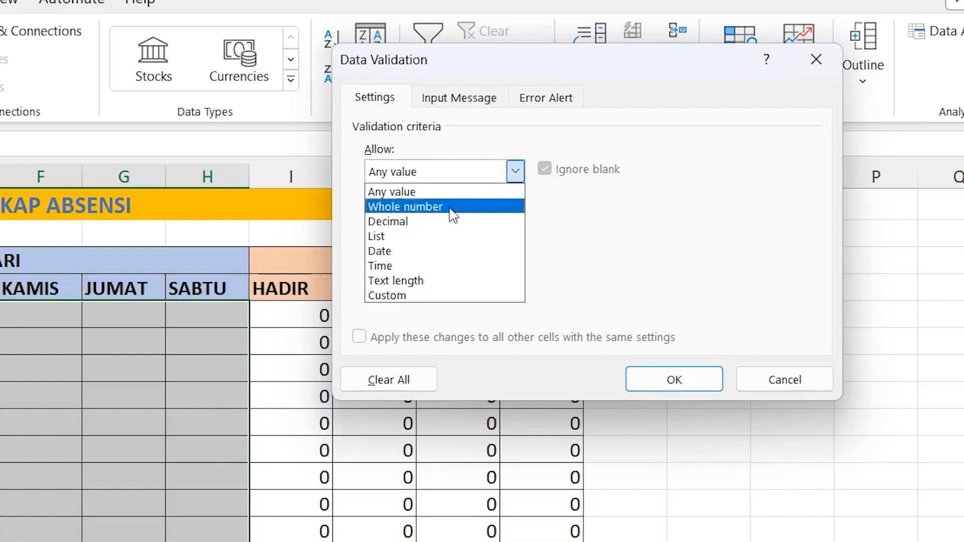
pyautogui.click(406, 236)
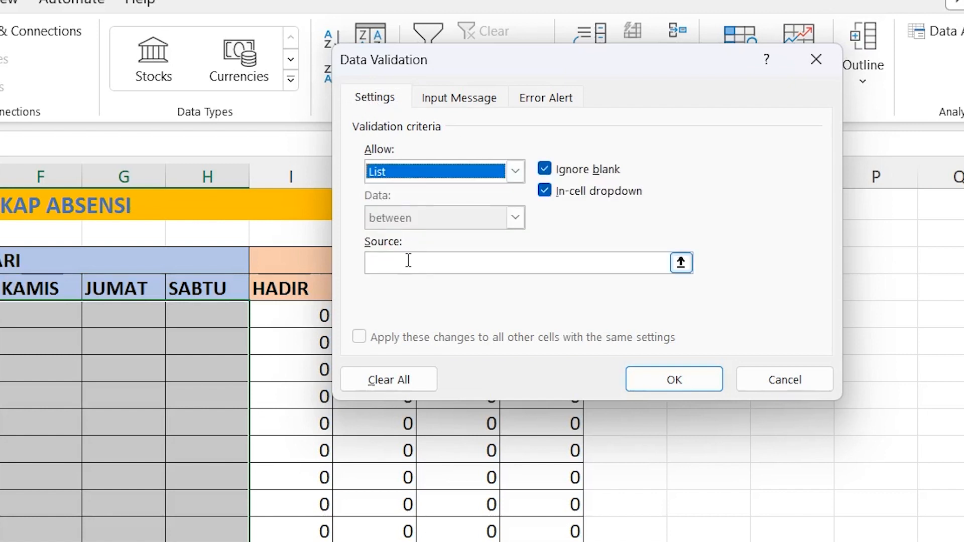
pyautogui.click(407, 260)
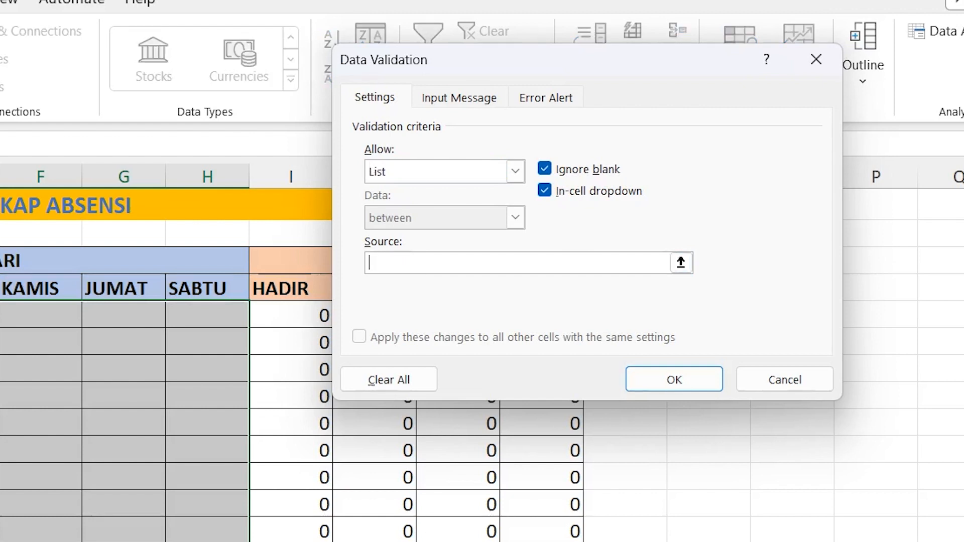
pyautogui.write('HADIR;SAKIT;IZIN')
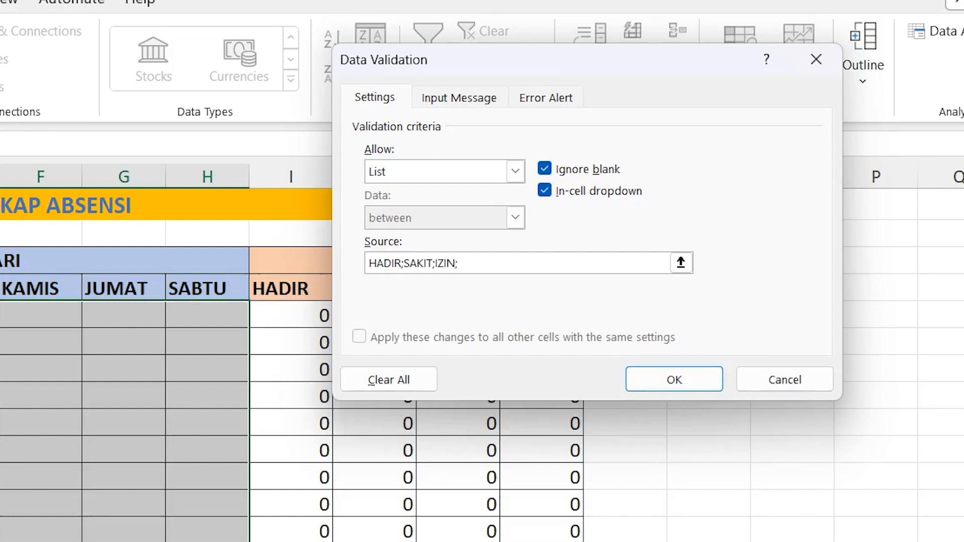
pyautogui.write('ALFA')
pyautogui.click(693, 375)
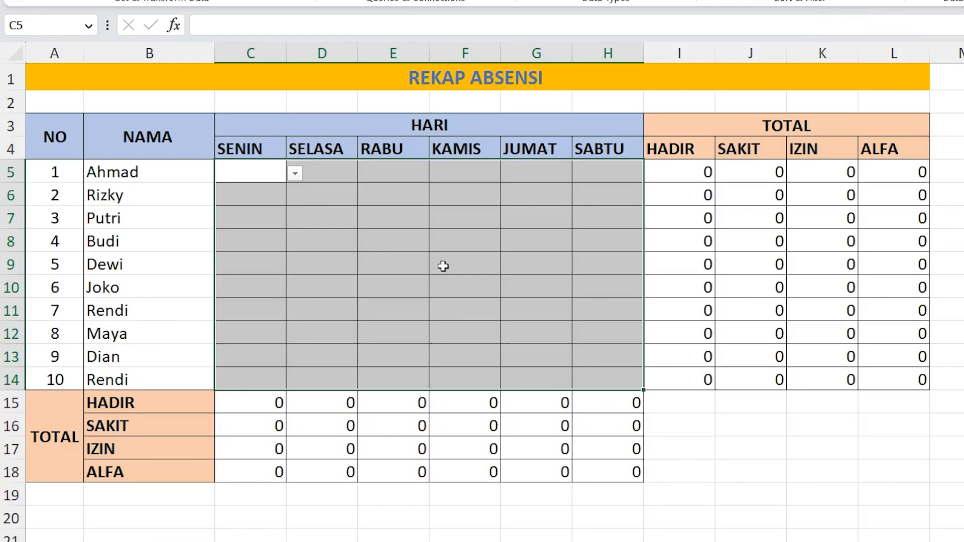
pyautogui.click(444, 242)
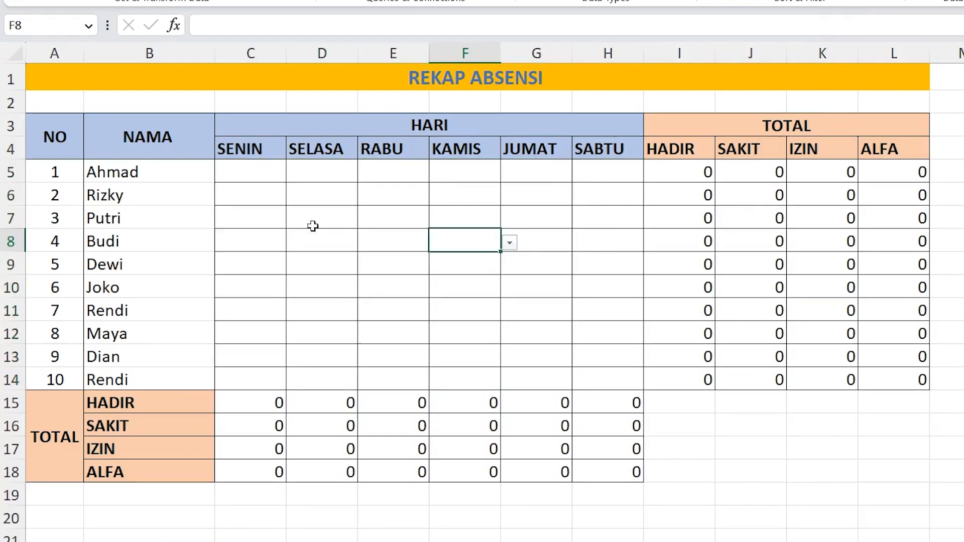
# Check several attendance cells, including C5, D6, F6 and F7, for the dropdown selector.
pyautogui.click(267, 177)
pyautogui.click(342, 199)
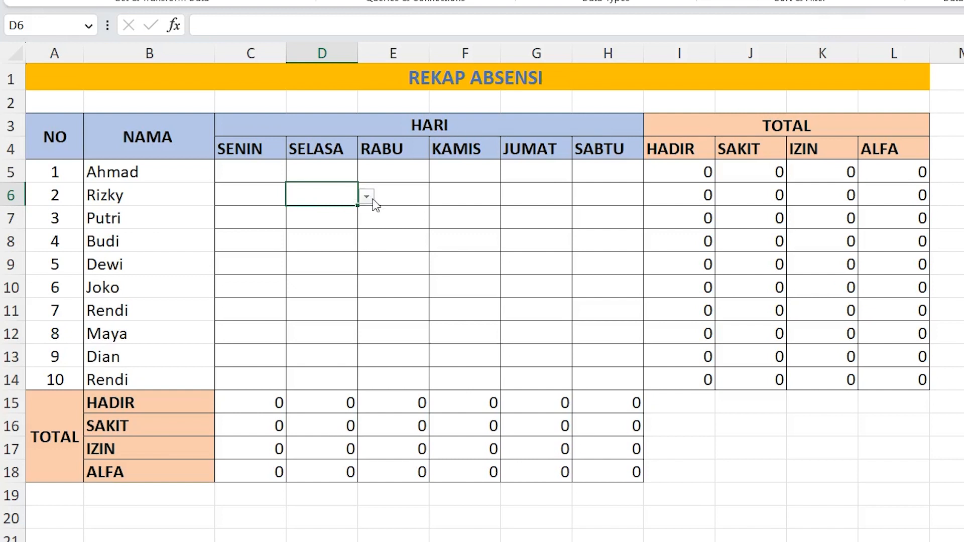
pyautogui.click(471, 193)
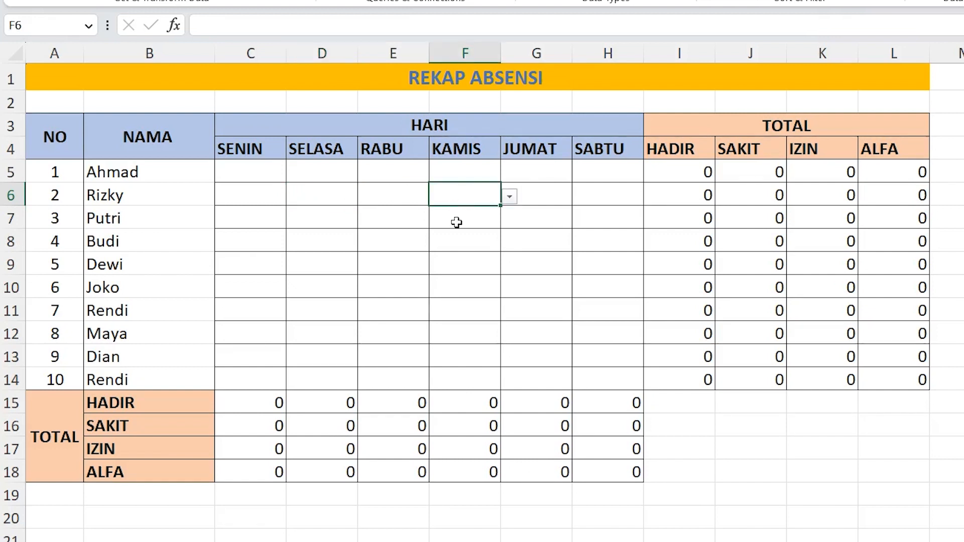
pyautogui.click(470, 210)
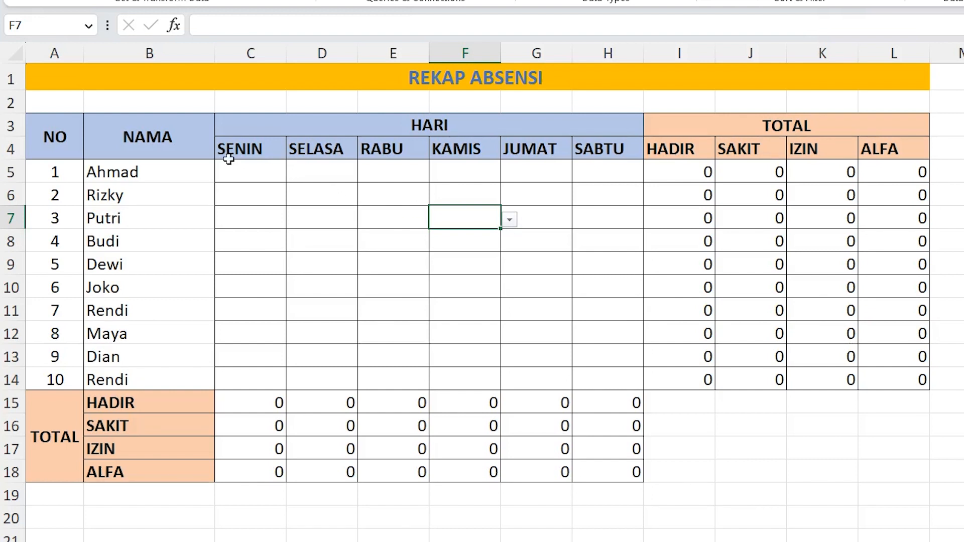
# Choose HADIR from the dropdown list for C5 under SENIN and check the HADIR totals in I5 and C15.
pyautogui.click(250, 172)
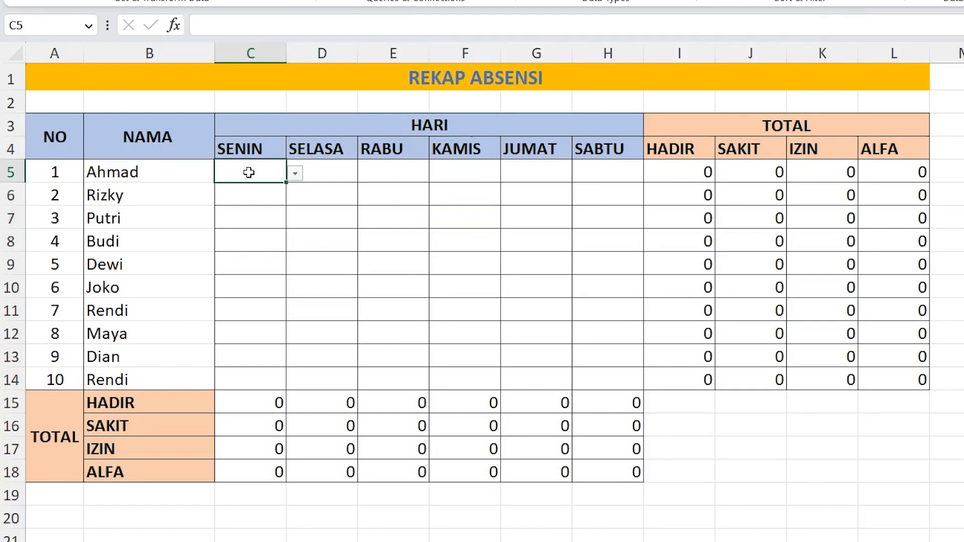
pyautogui.click(295, 173)
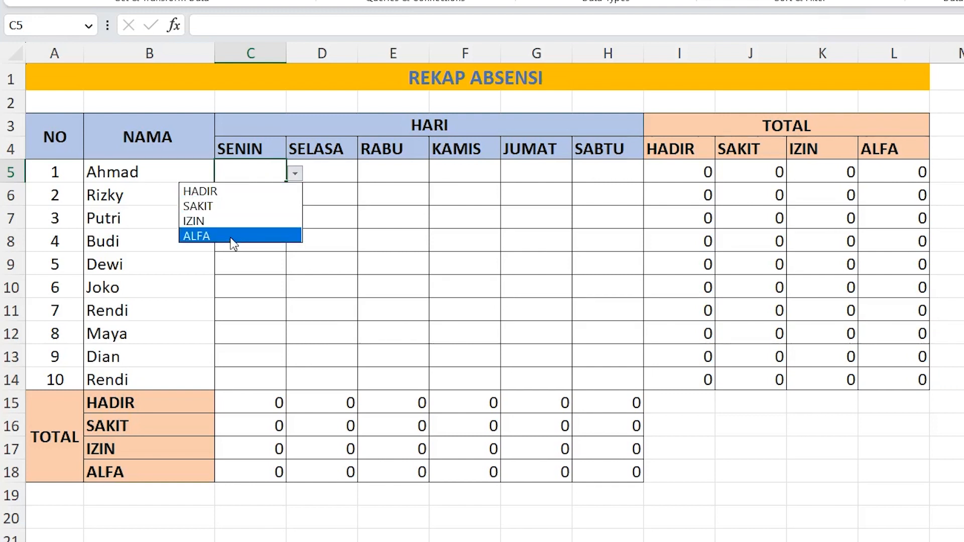
pyautogui.click(227, 192)
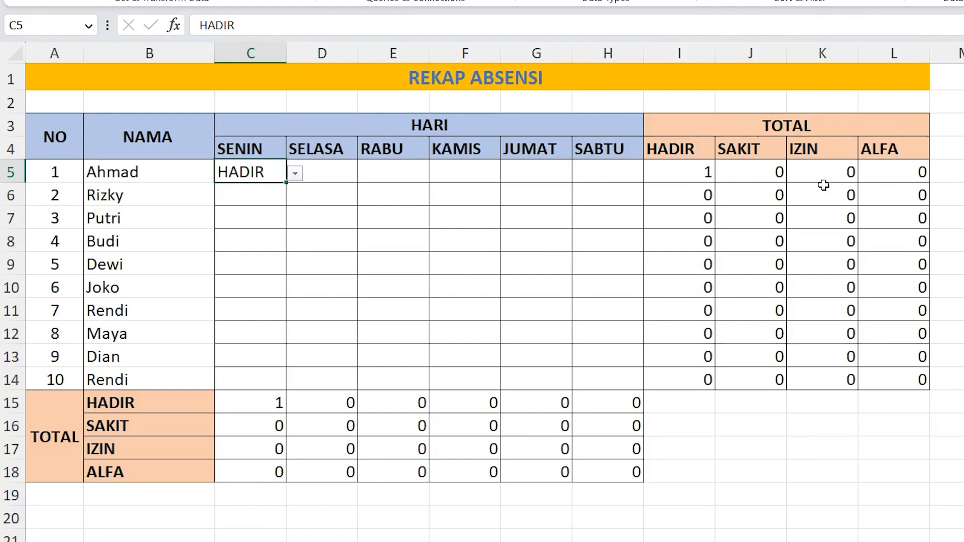
pyautogui.click(696, 176)
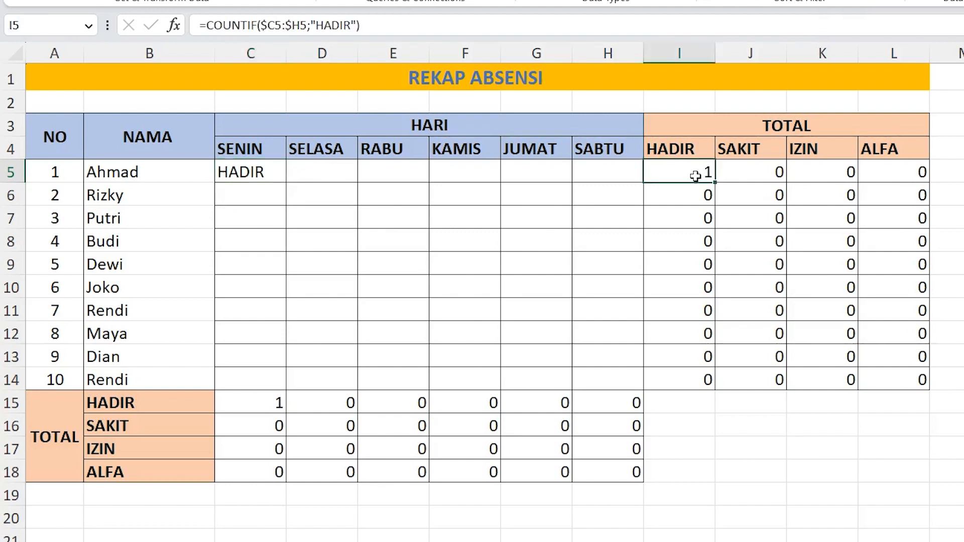
pyautogui.click(277, 402)
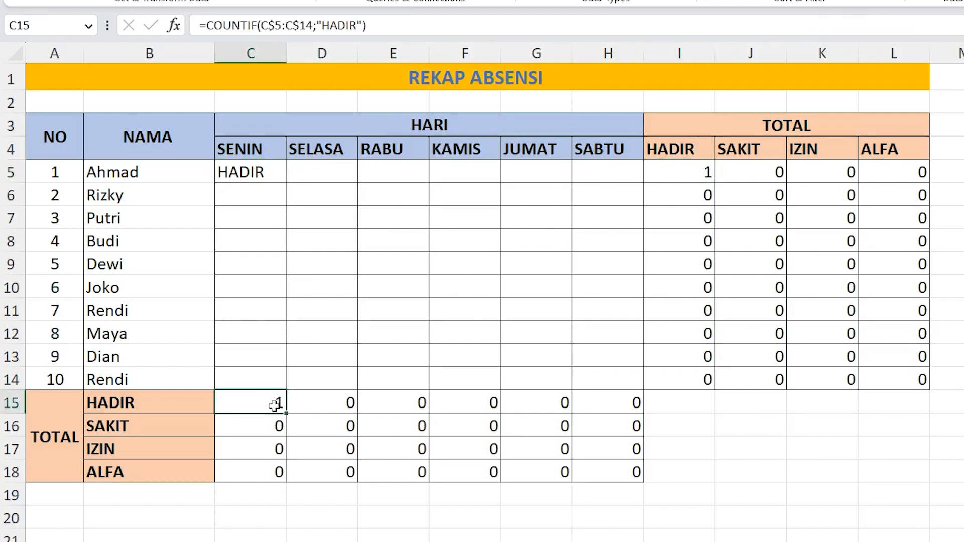
# Choose ALFA from the dropdown list for D5 under SELASA.
pyautogui.click(320, 176)
pyautogui.click(367, 173)
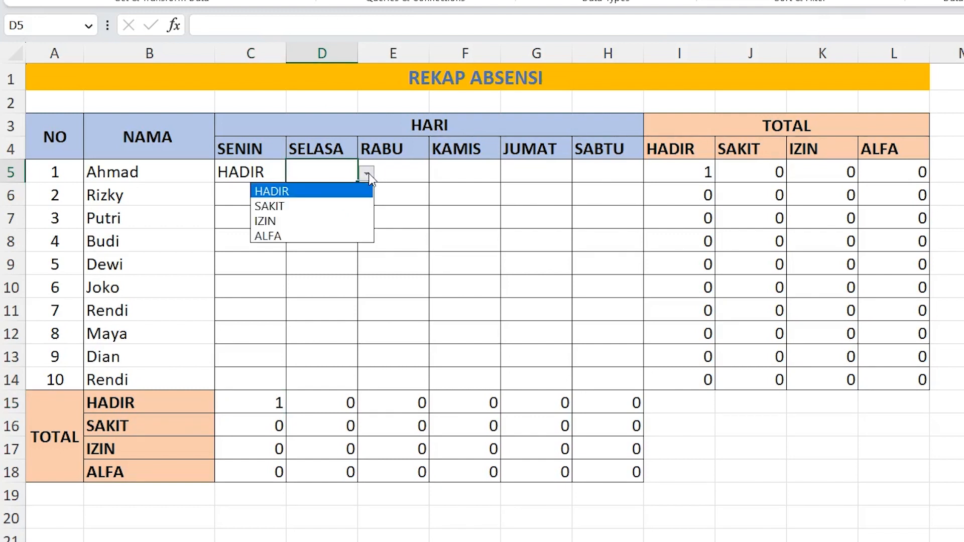
pyautogui.click(271, 236)
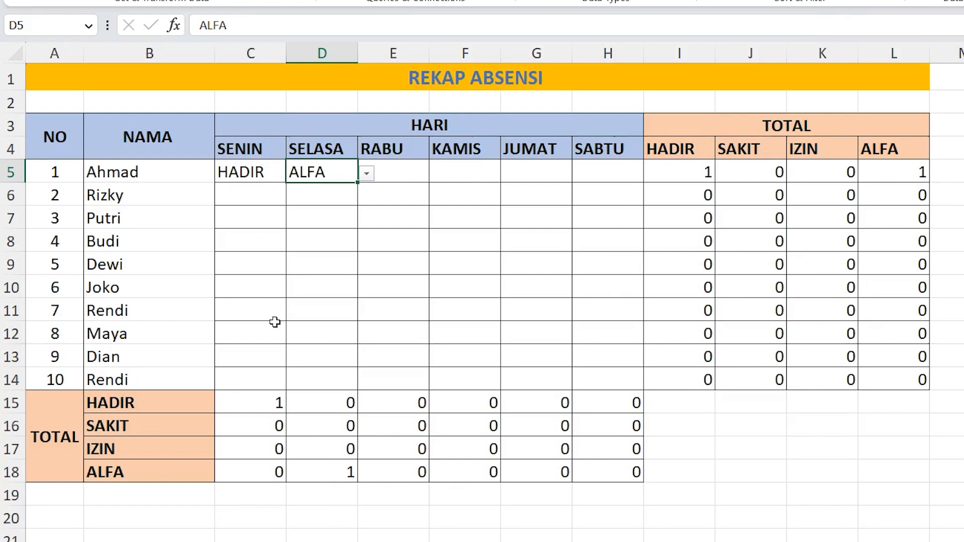
# Choose HADIR from the dropdown list for F13 under KAMIS and check the totals in I13 and F15.
pyautogui.click(256, 350)
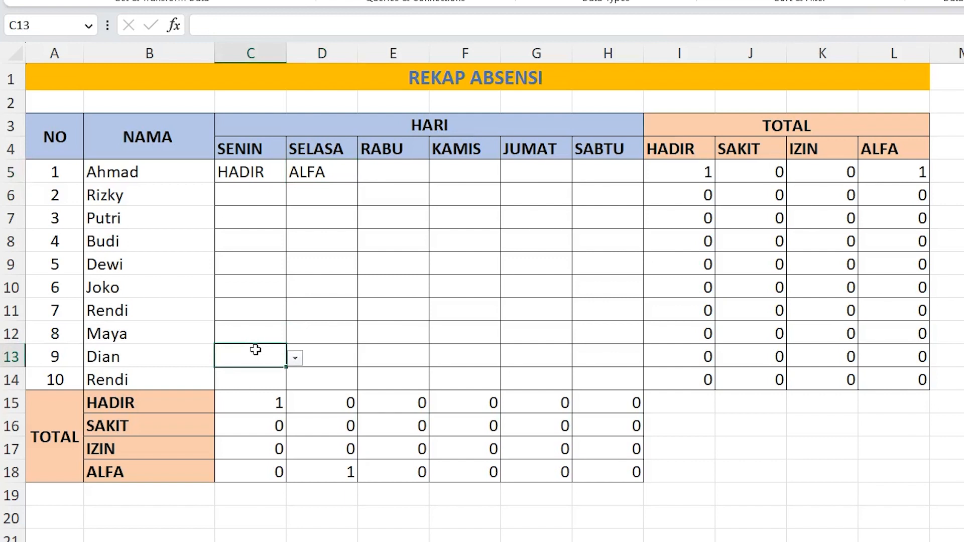
pyautogui.click(461, 350)
pyautogui.click(515, 356)
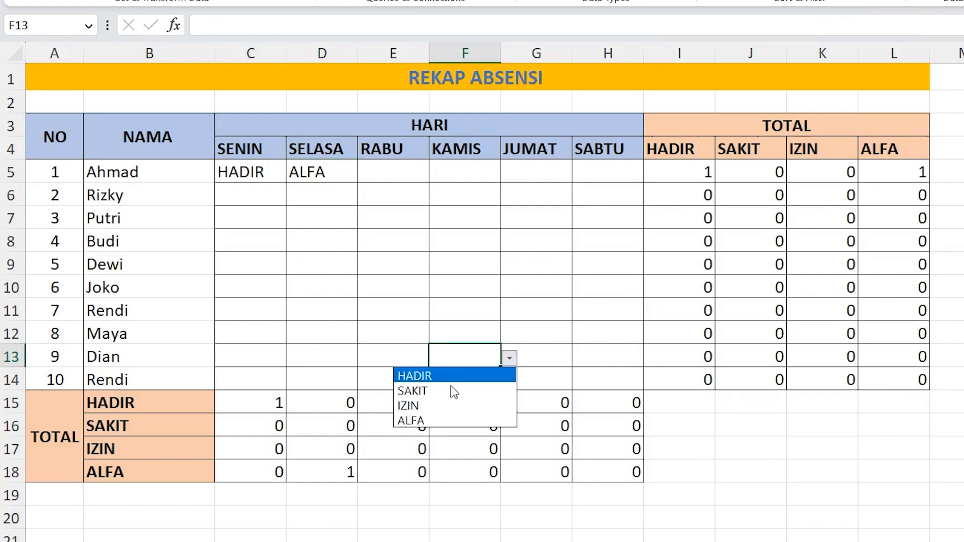
pyautogui.click(432, 377)
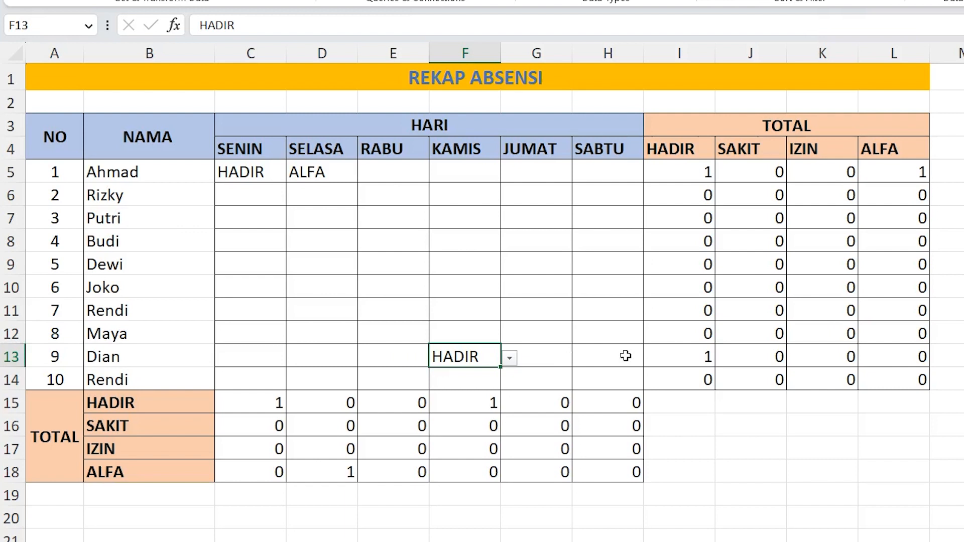
pyautogui.click(672, 349)
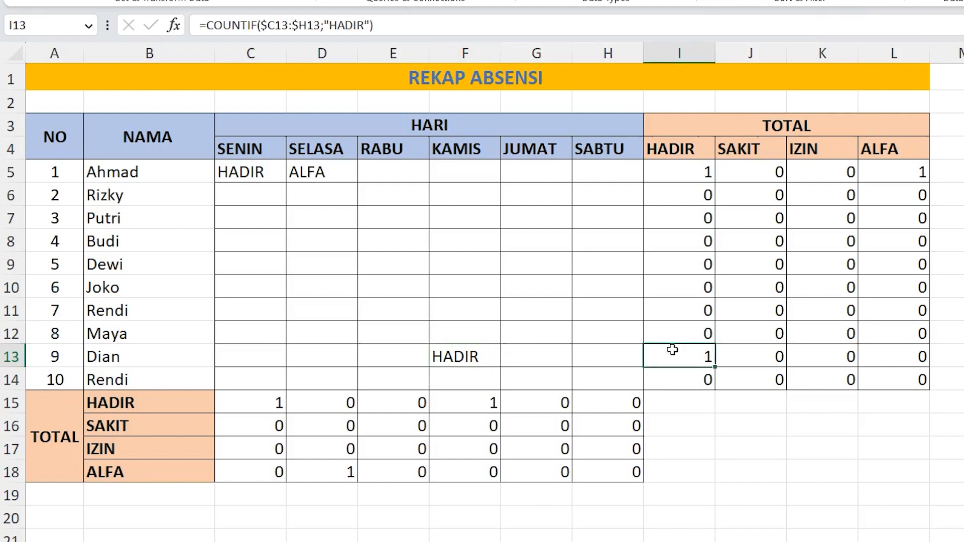
pyautogui.click(488, 404)
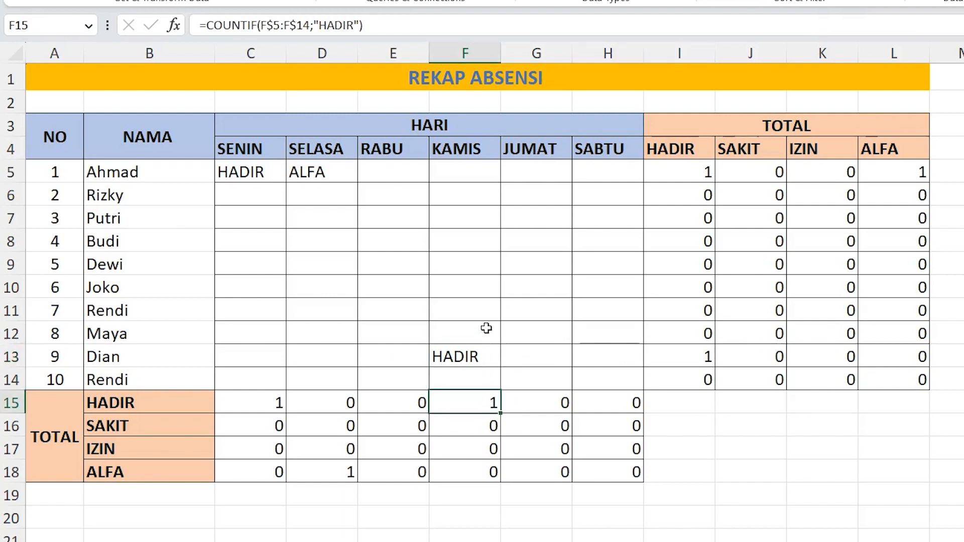
# Choose HADIR from the dropdown list for F10 under KAMIS and check the totals in I10 and F15.
pyautogui.click(469, 288)
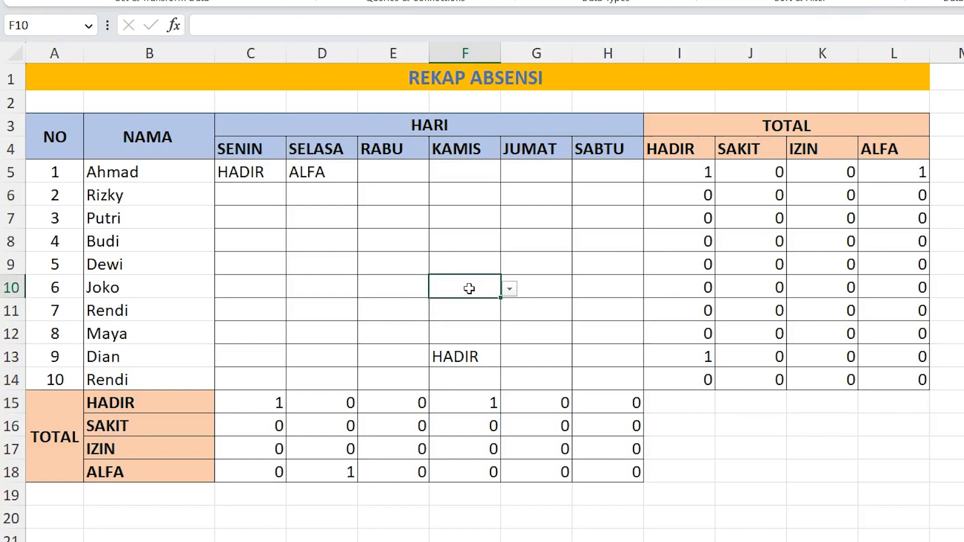
pyautogui.click(512, 293)
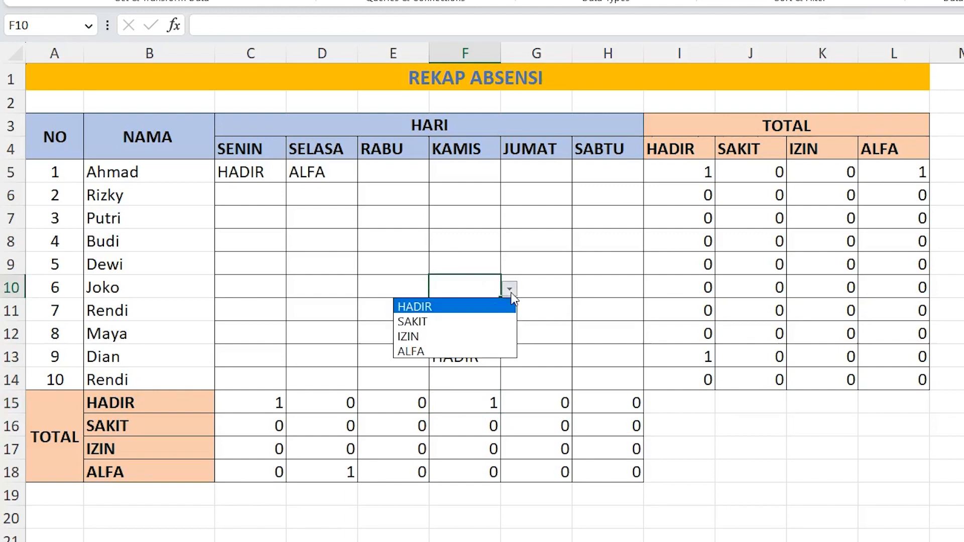
pyautogui.click(453, 303)
pyautogui.click(693, 282)
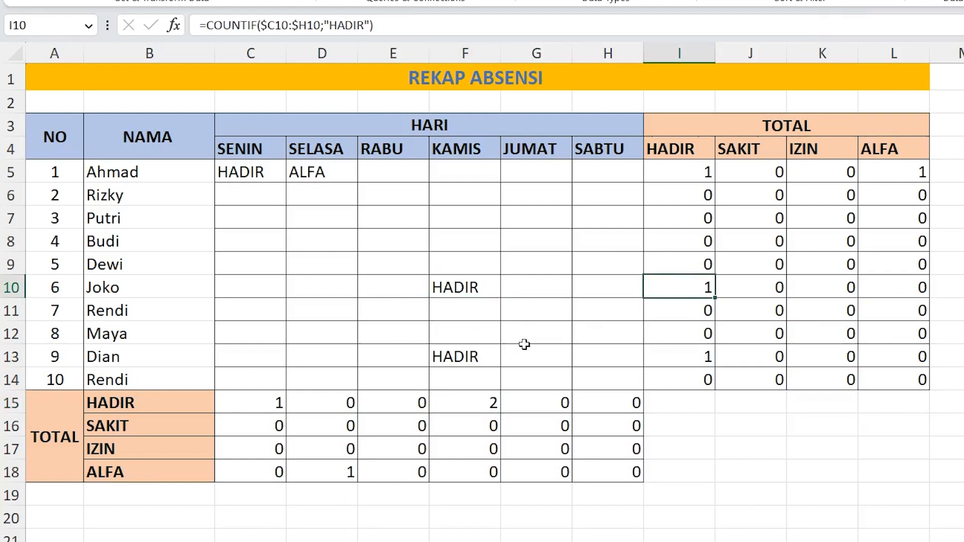
pyautogui.click(466, 396)
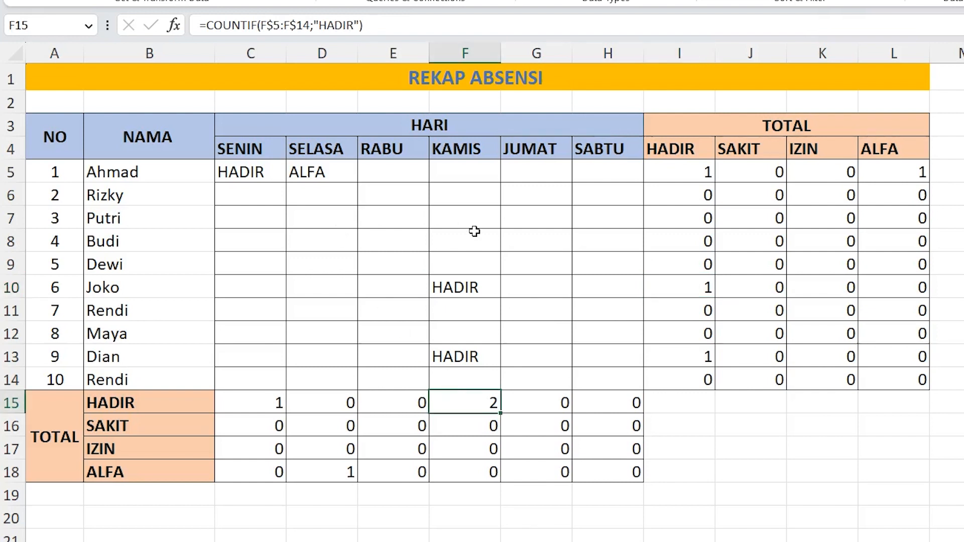